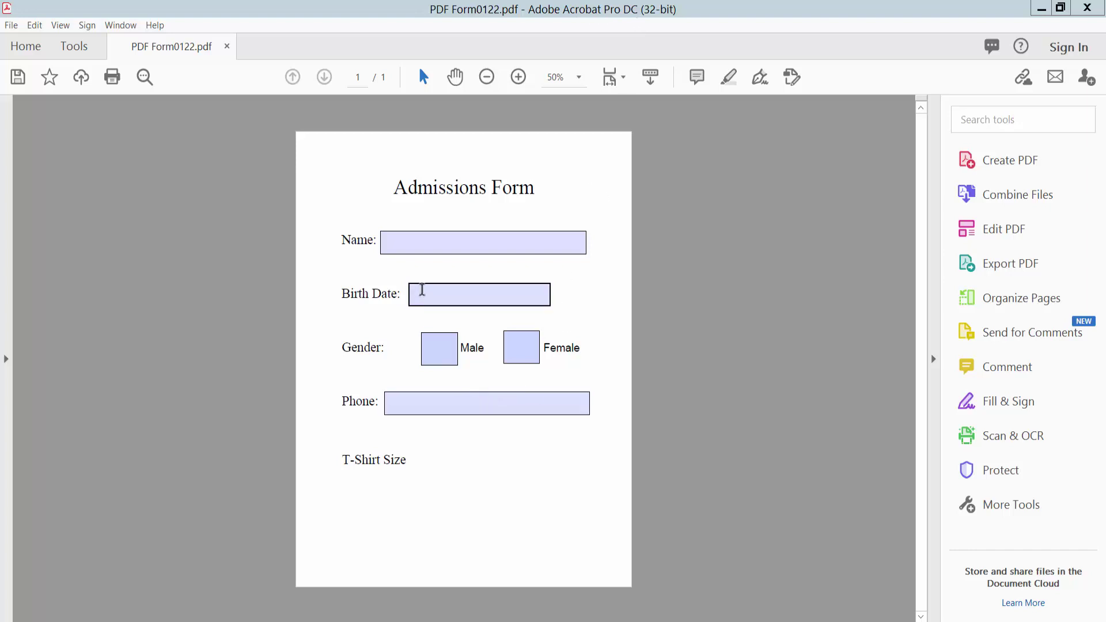
- Open Prepare Form from the Tools center to edit the Admissions Form's fields
left_click(74, 46)
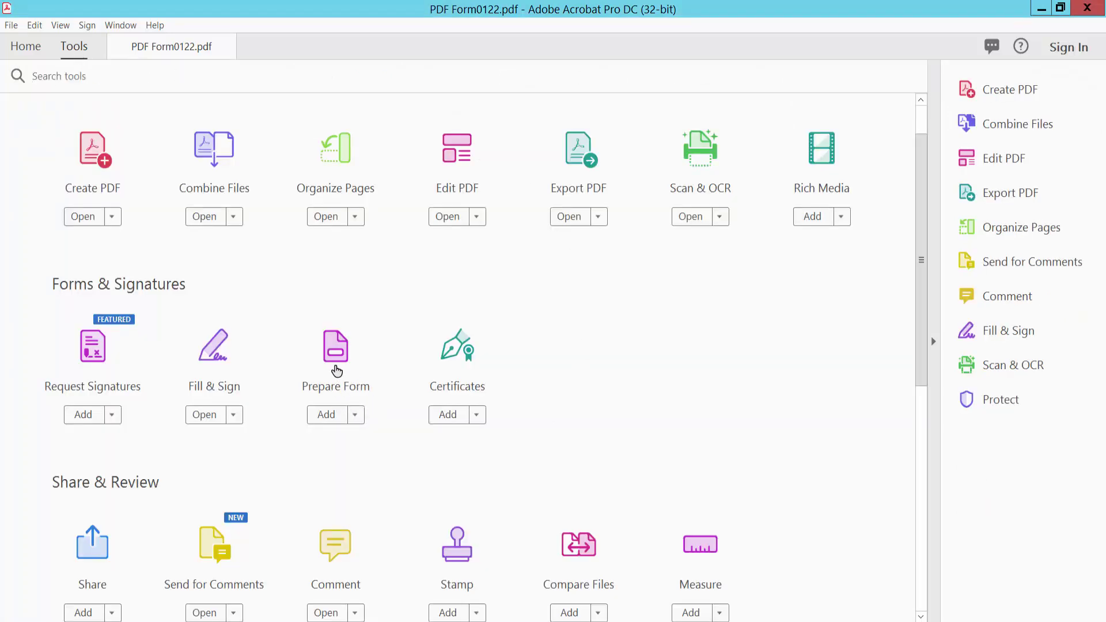
left_click(337, 370)
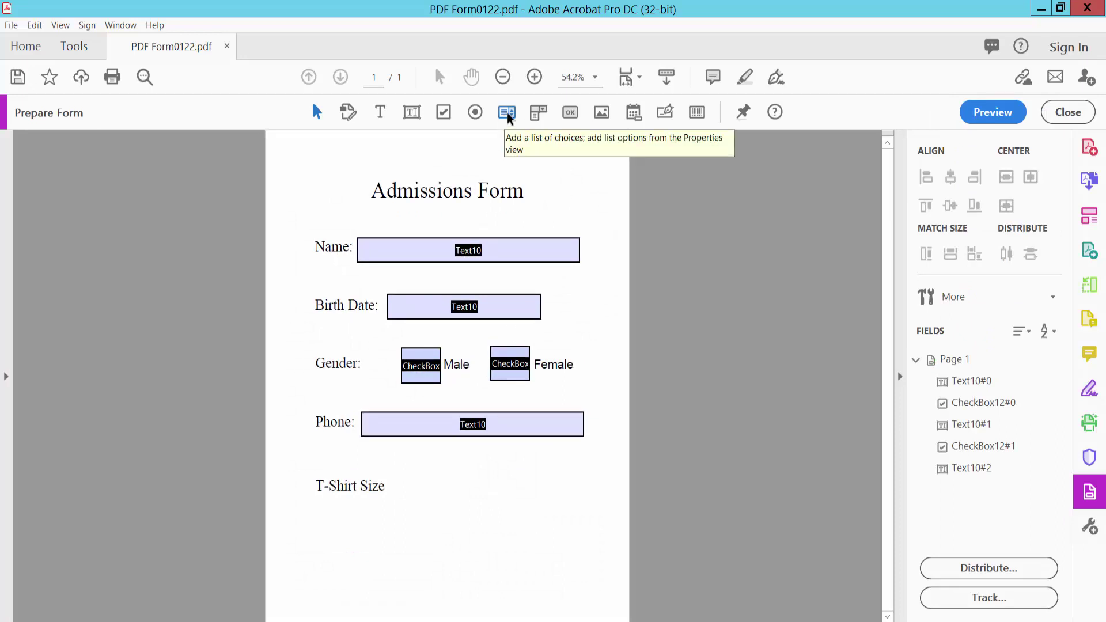
- Draw a list box beside T-Shirt Size and open its General properties
left_click(506, 113)
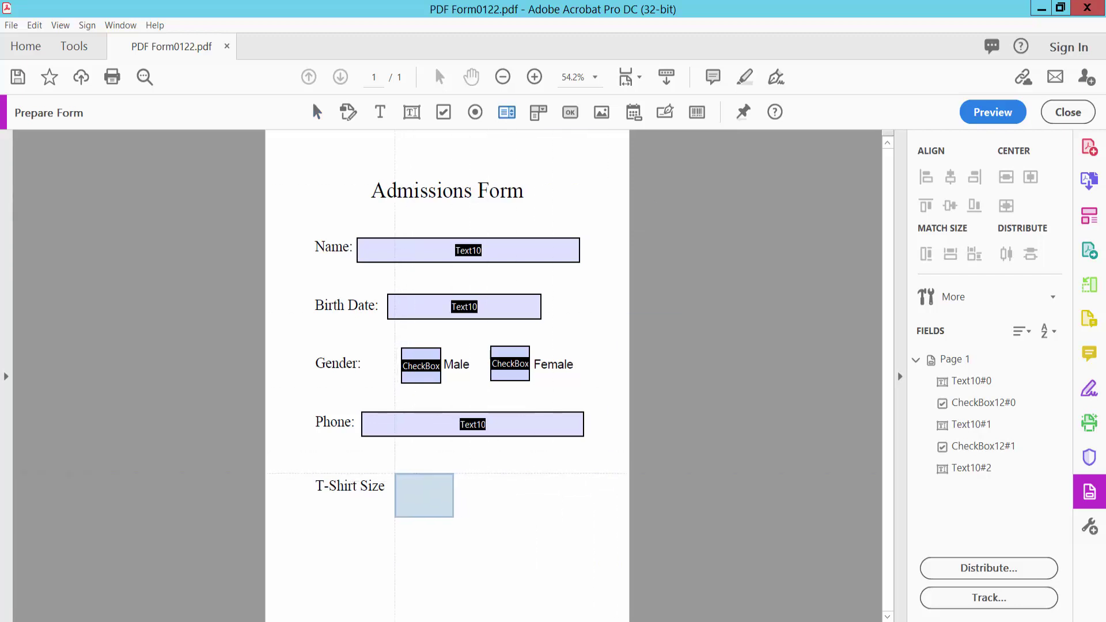
left_click_drag(395, 476, 491, 599)
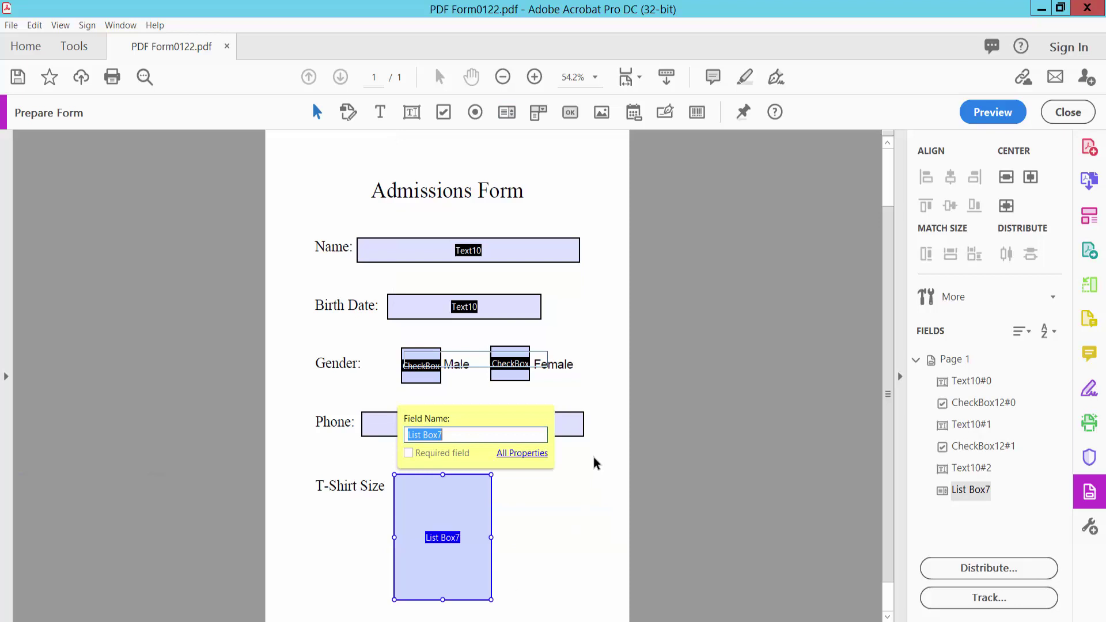
scroll(594, 463, "up", 1)
scroll(536, 380, "up", 1)
scroll(655, 396, "up", 1)
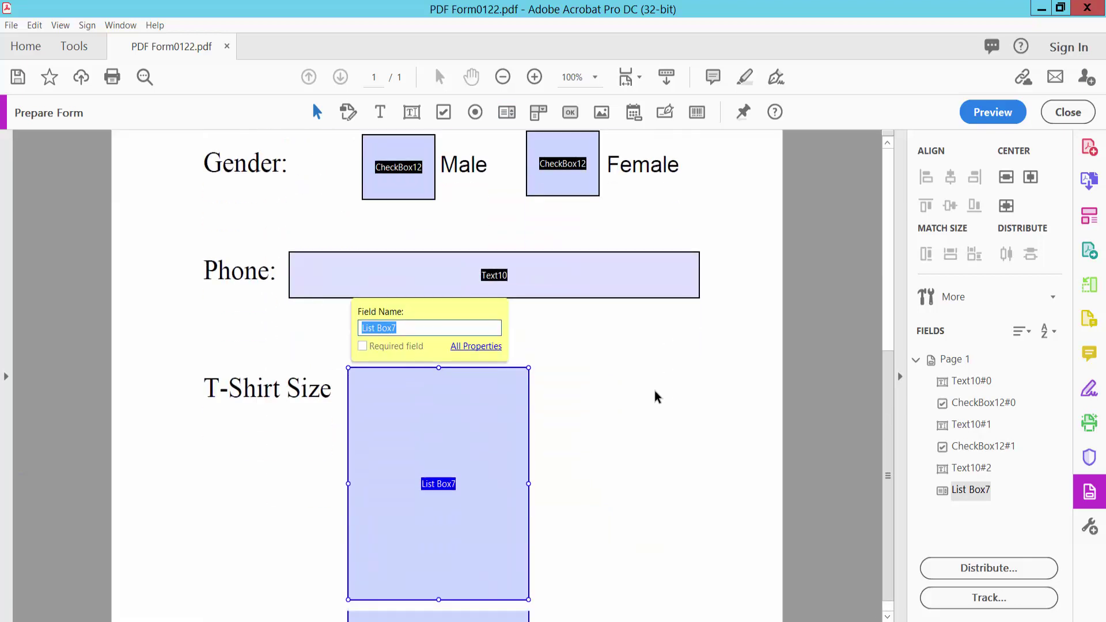
scroll(655, 397, "down", 1)
right_click(435, 398)
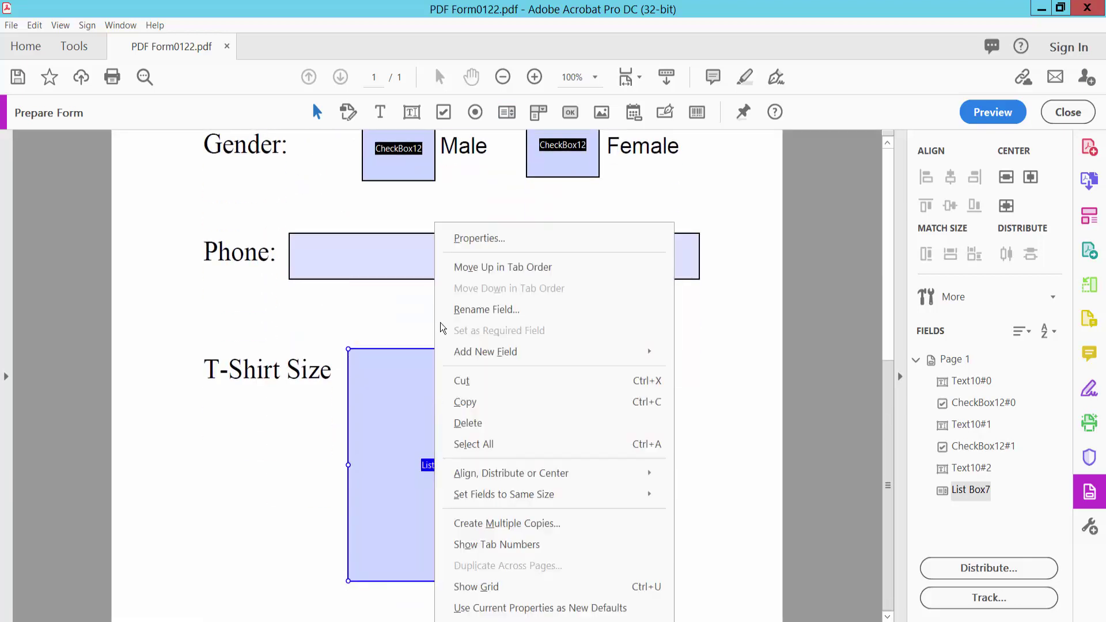
left_click(470, 243)
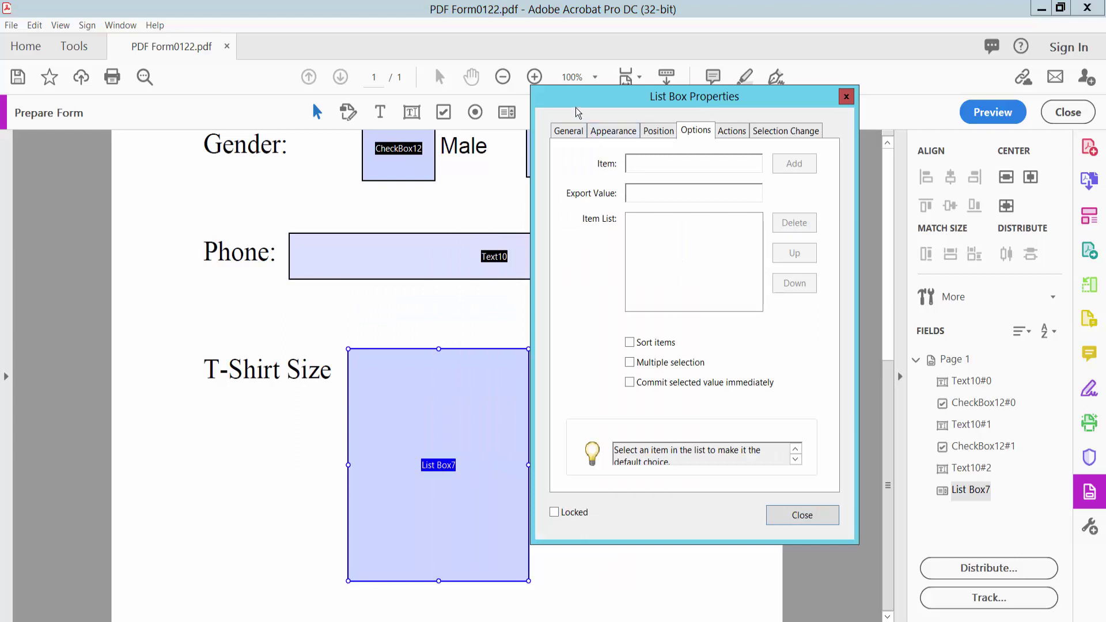
left_click_drag(564, 130, 596, 138)
left_click(601, 140)
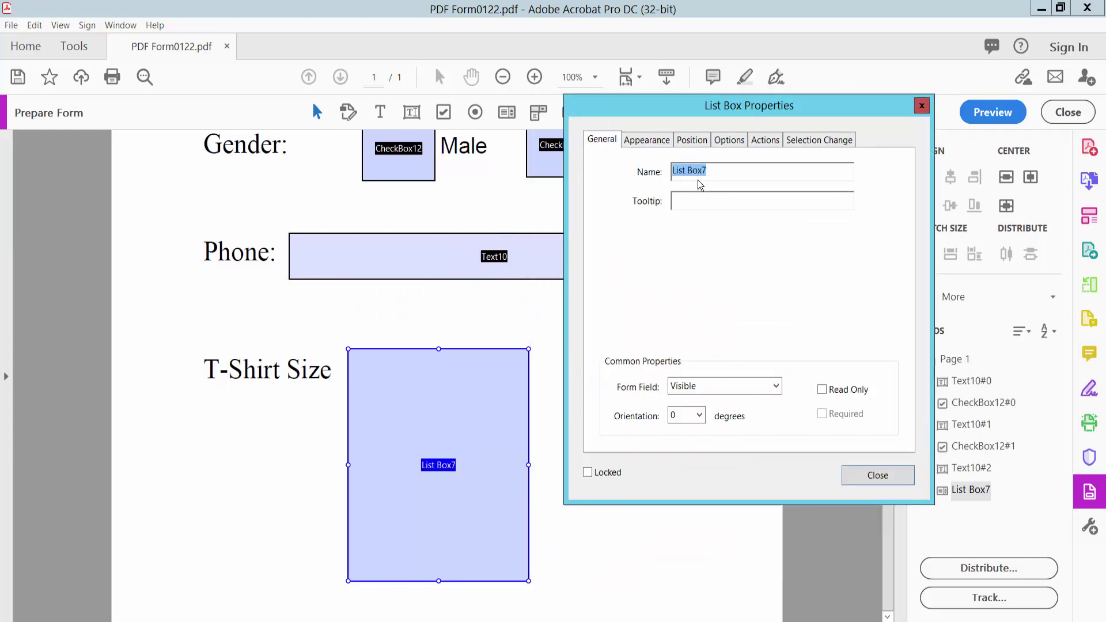
left_click(728, 170)
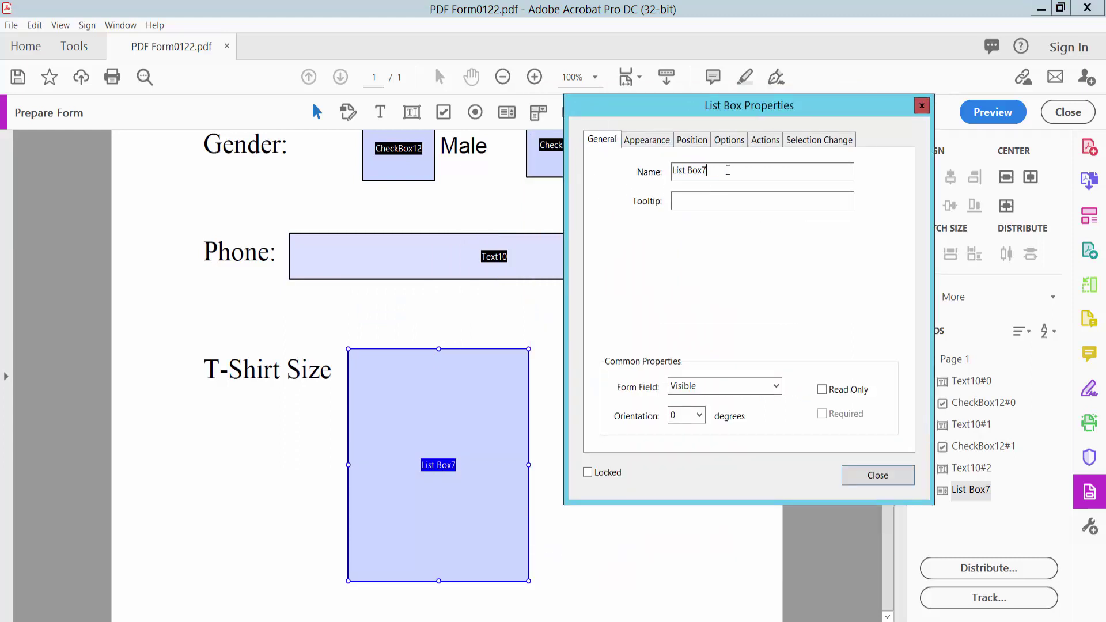
- Give List Box7 Auto font size, black text colour and the Times Bold font
left_click(647, 140)
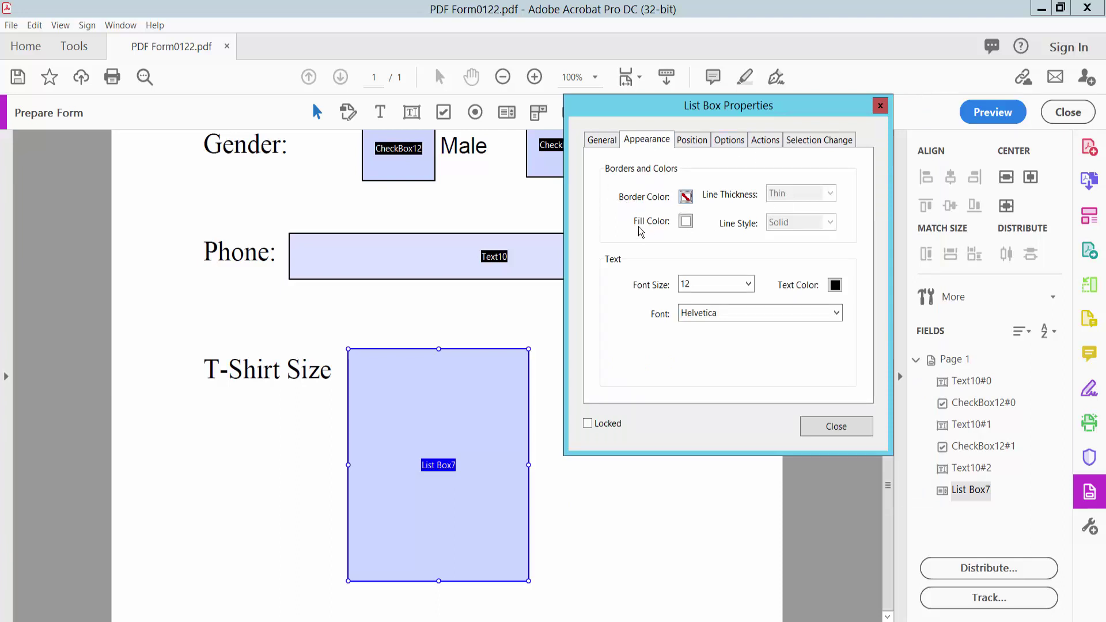
left_click(685, 221)
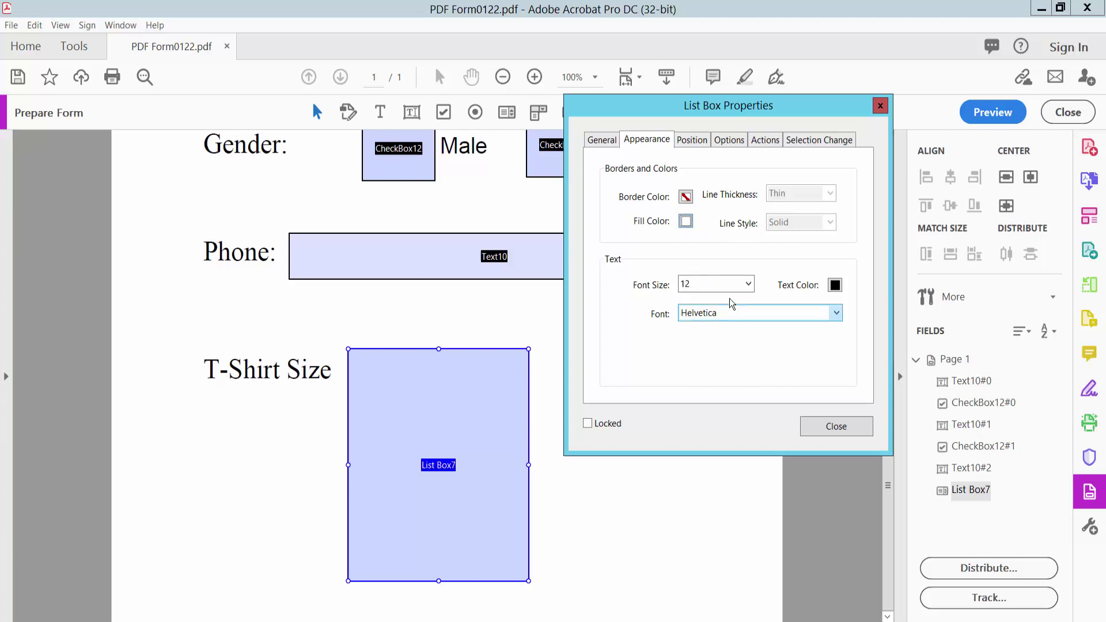
left_click(748, 286)
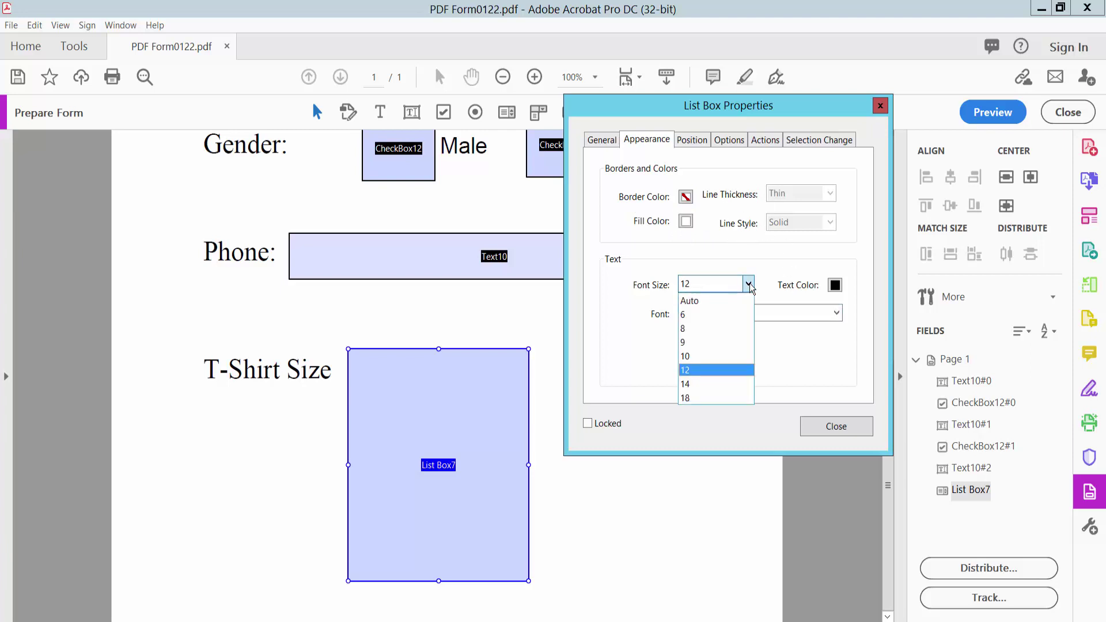
left_click(698, 303)
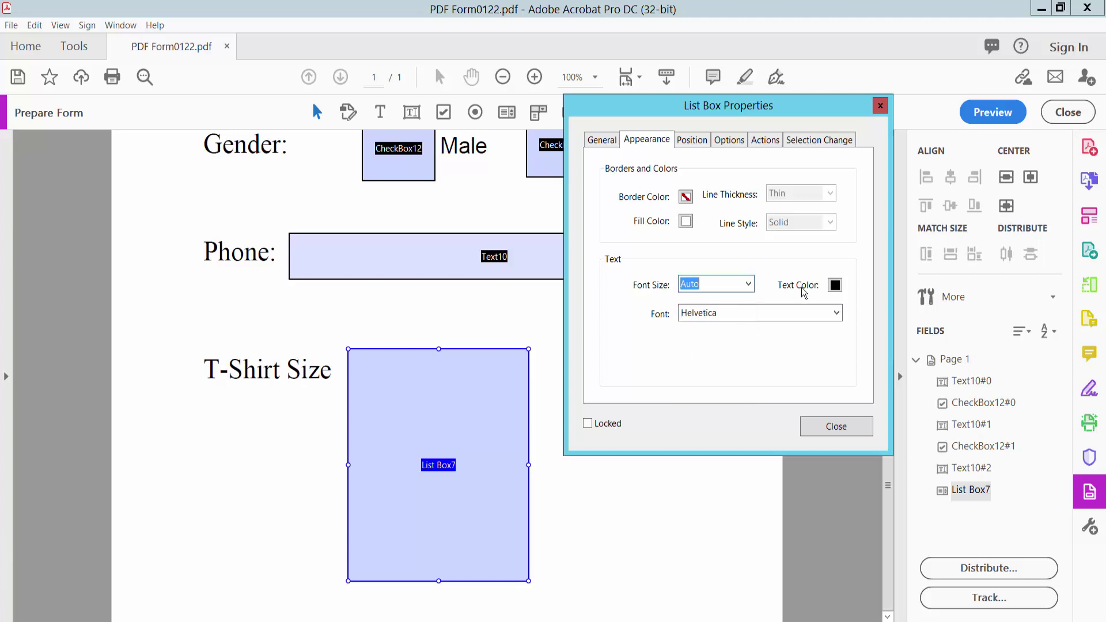
left_click(835, 286)
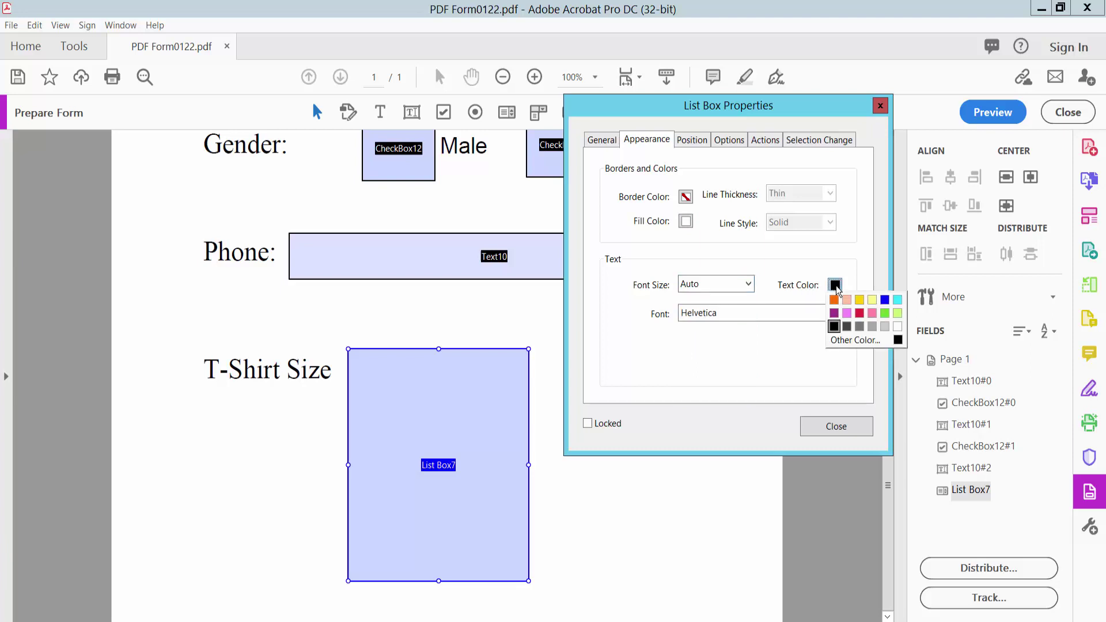
left_click(834, 326)
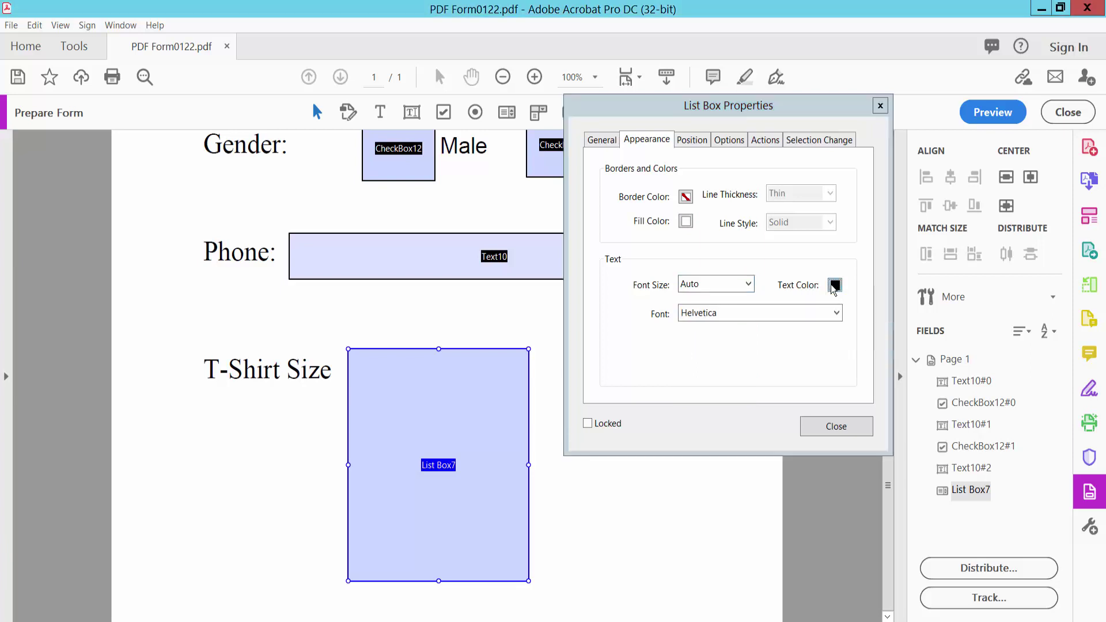
left_click(835, 313)
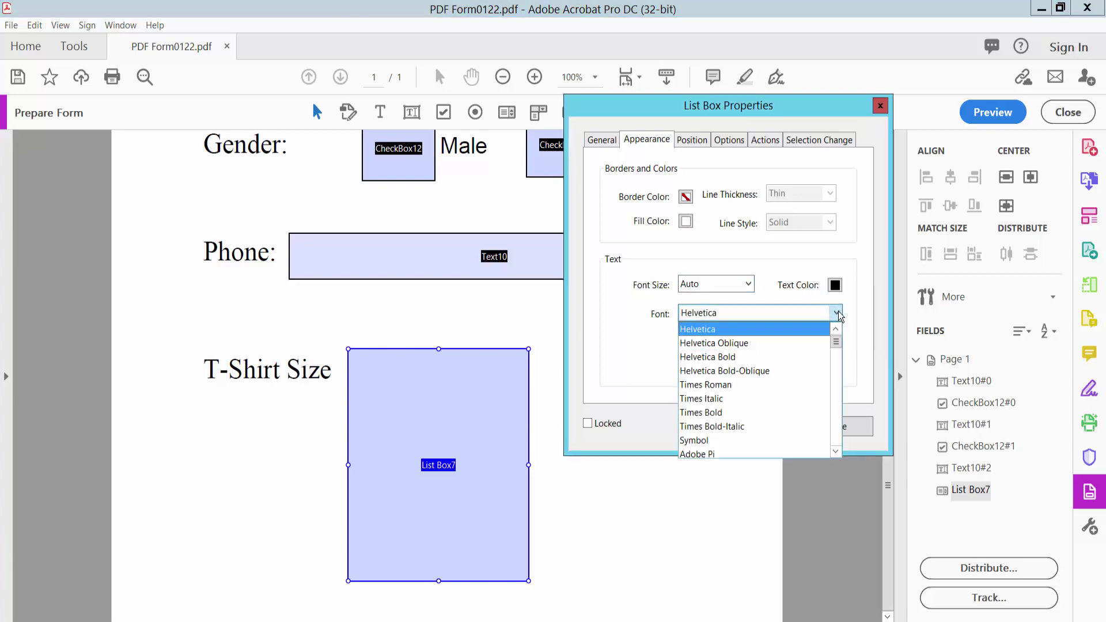
left_click(721, 414)
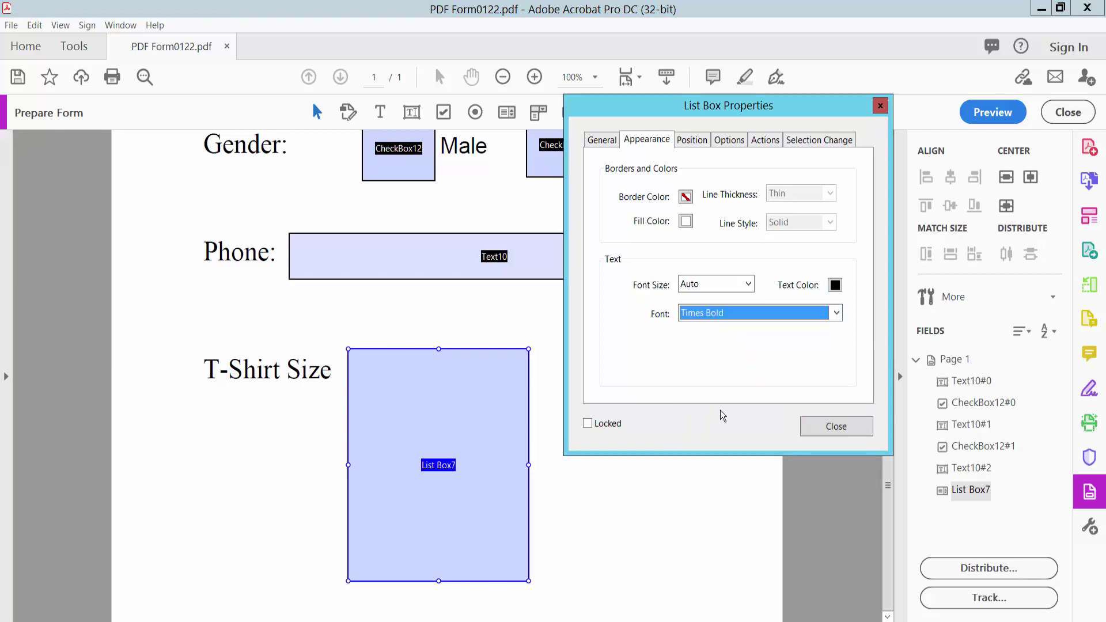
left_click(730, 140)
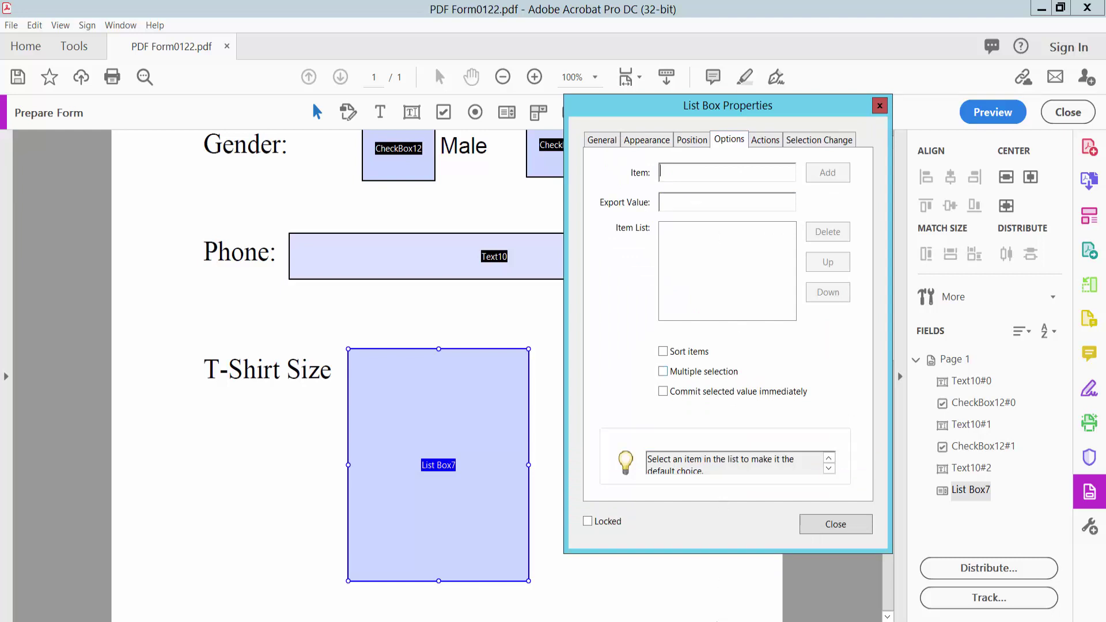
- Copy XS and S from the notes and add them as list items
key("alt+Tab")
double_click(825, 131)
key("ctrl+c")
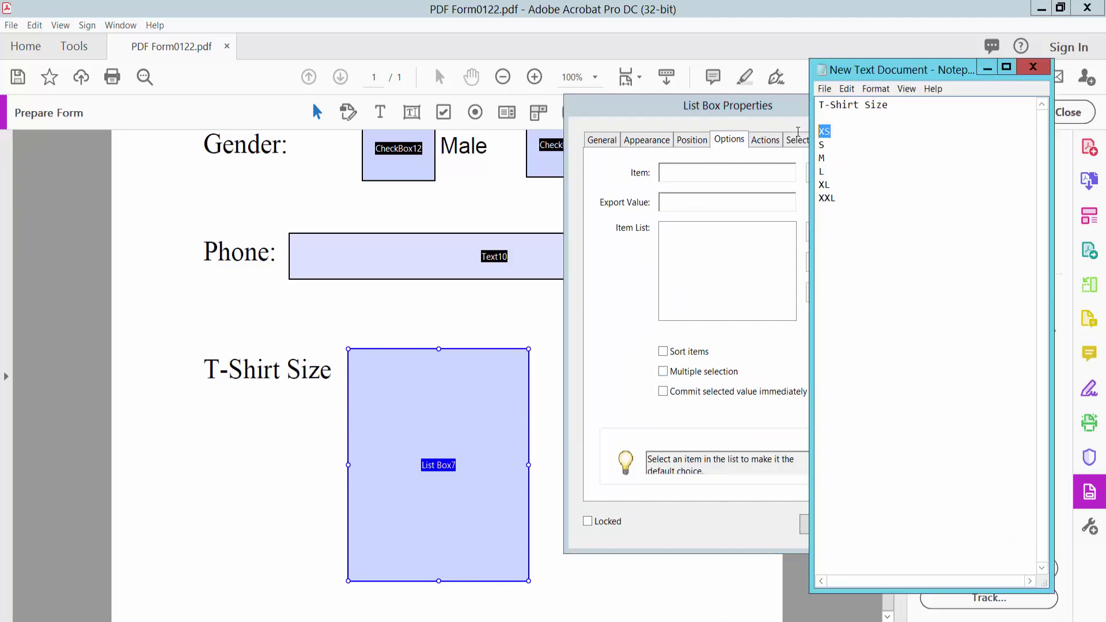
left_click(692, 171)
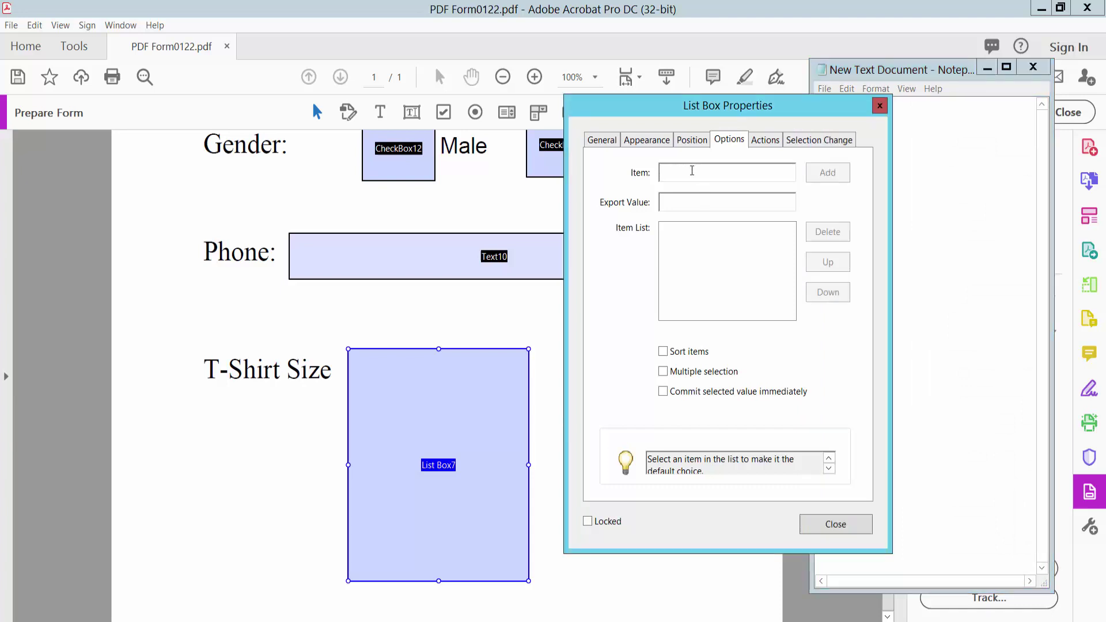
key("ctrl+v")
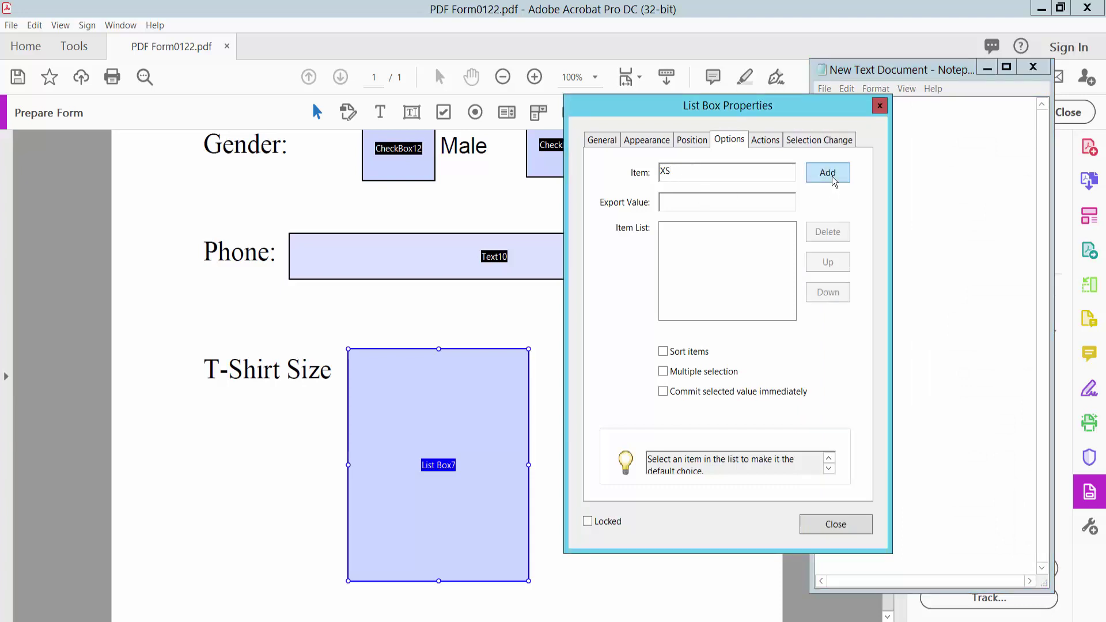
left_click(828, 173)
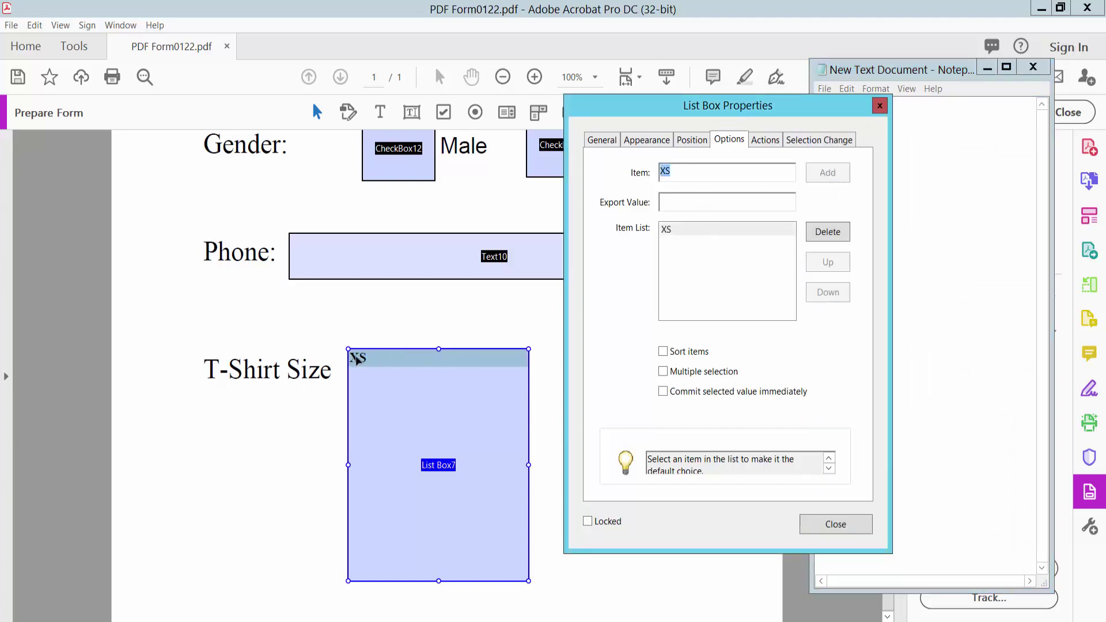
left_click(726, 608)
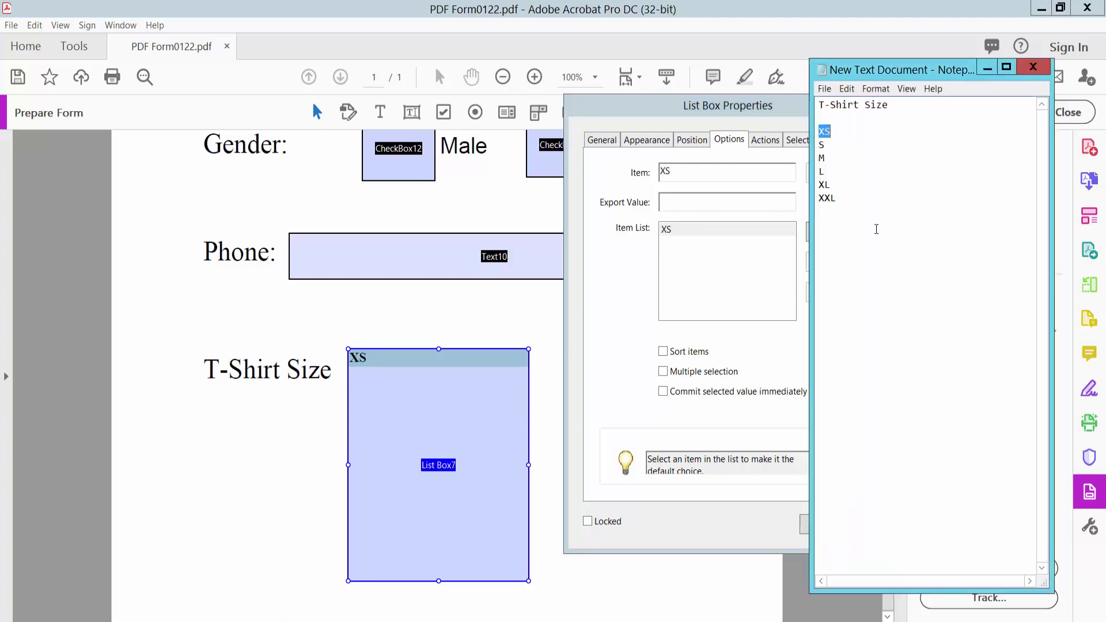
double_click(822, 145)
key("ctrl+c")
left_click(665, 176)
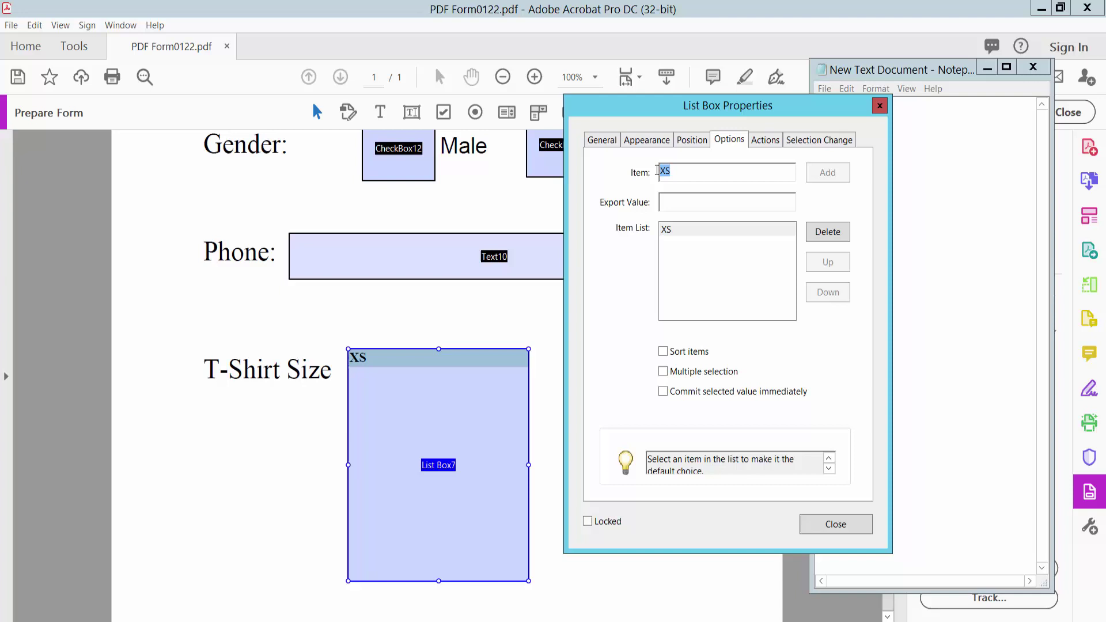
key("ctrl+v")
left_click(826, 173)
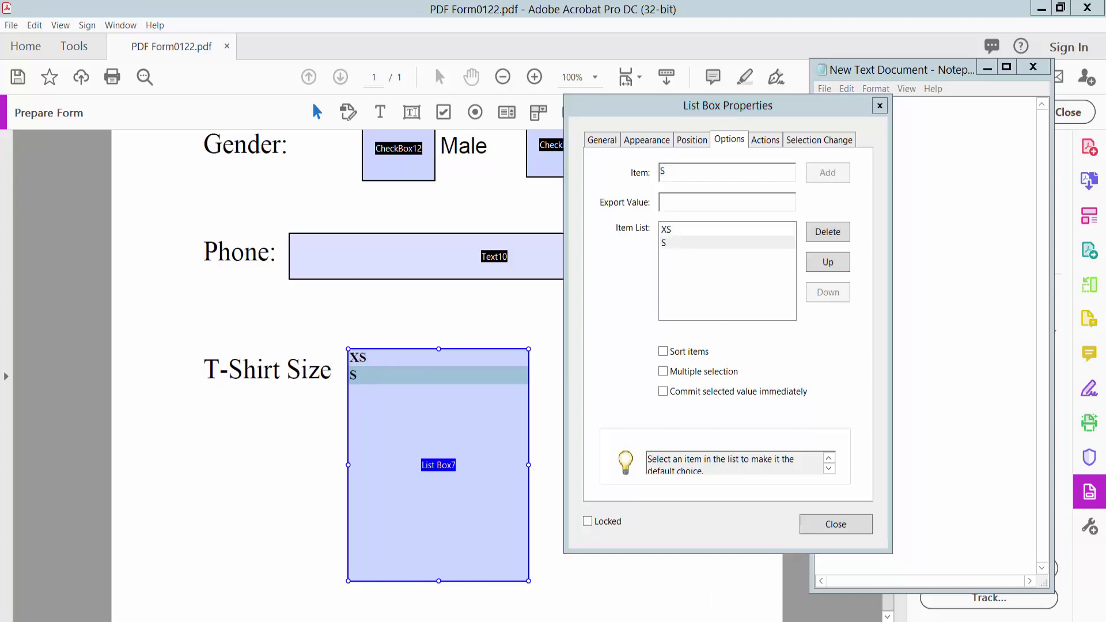
- Add M after clearing the stray export value, then add L
left_click(950, 345)
double_click(821, 158)
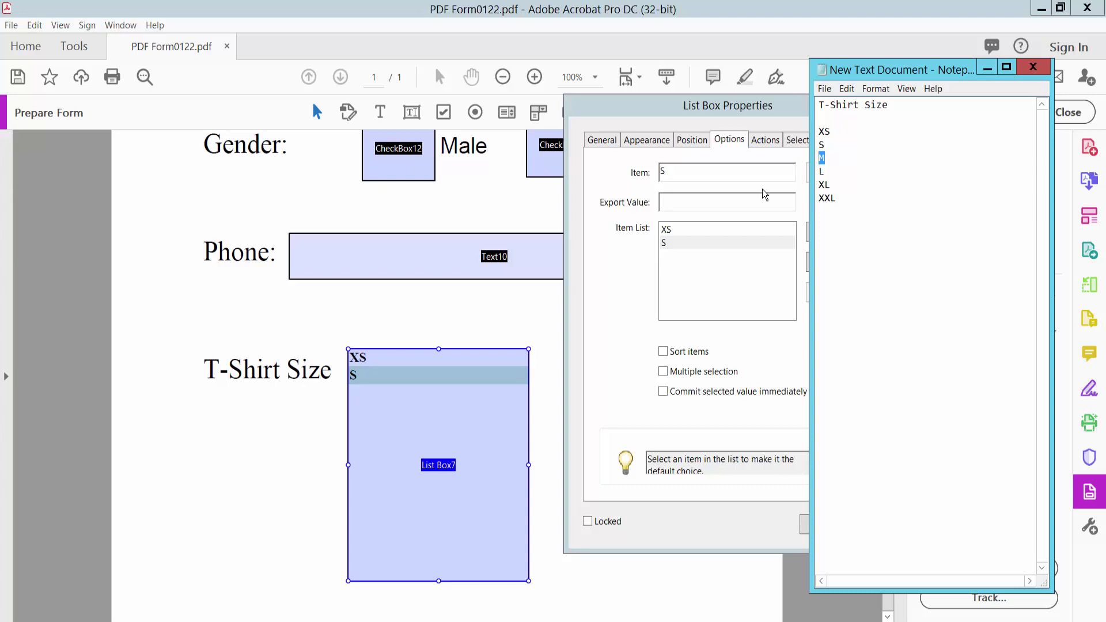
left_click(693, 199)
type("M")
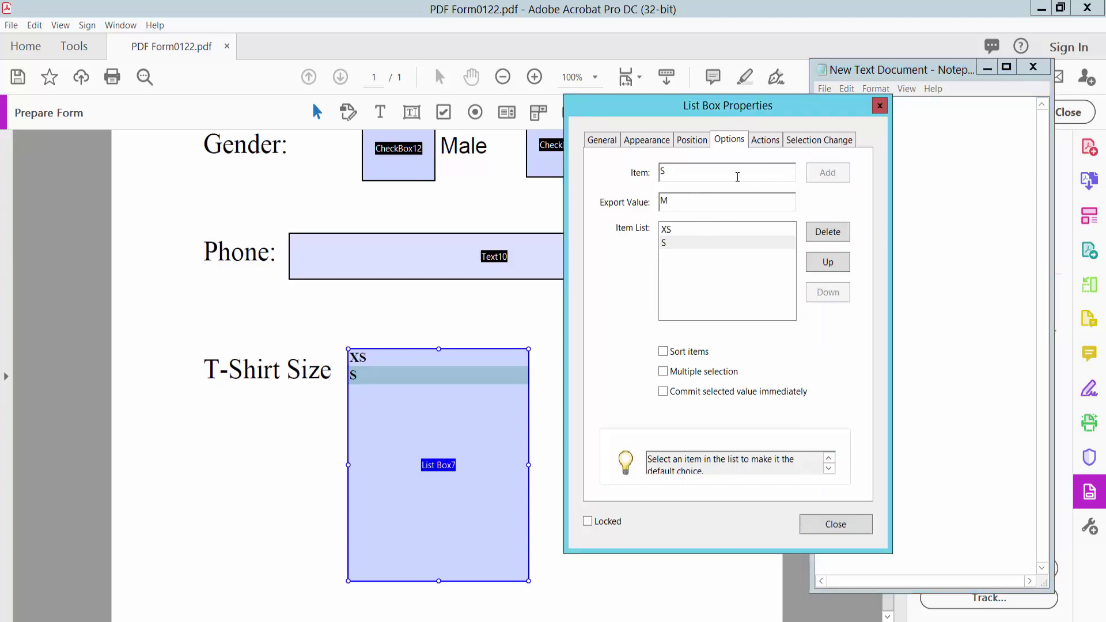
left_click_drag(681, 199, 628, 202)
key("Delete")
left_click_drag(682, 173, 651, 173)
type("M")
left_click(827, 172)
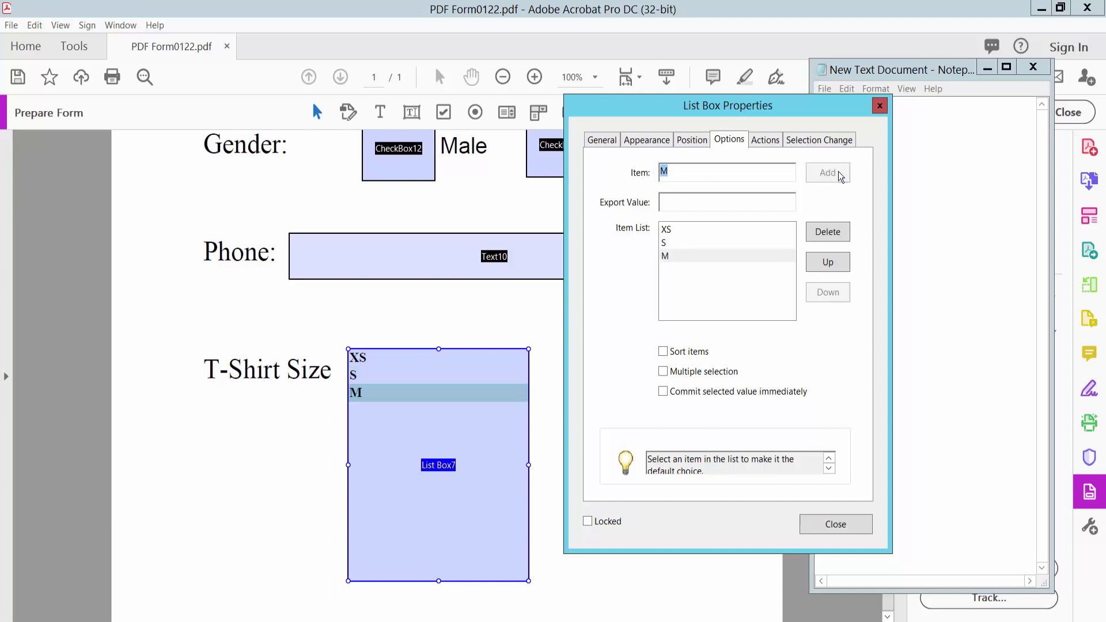
left_click(950, 260)
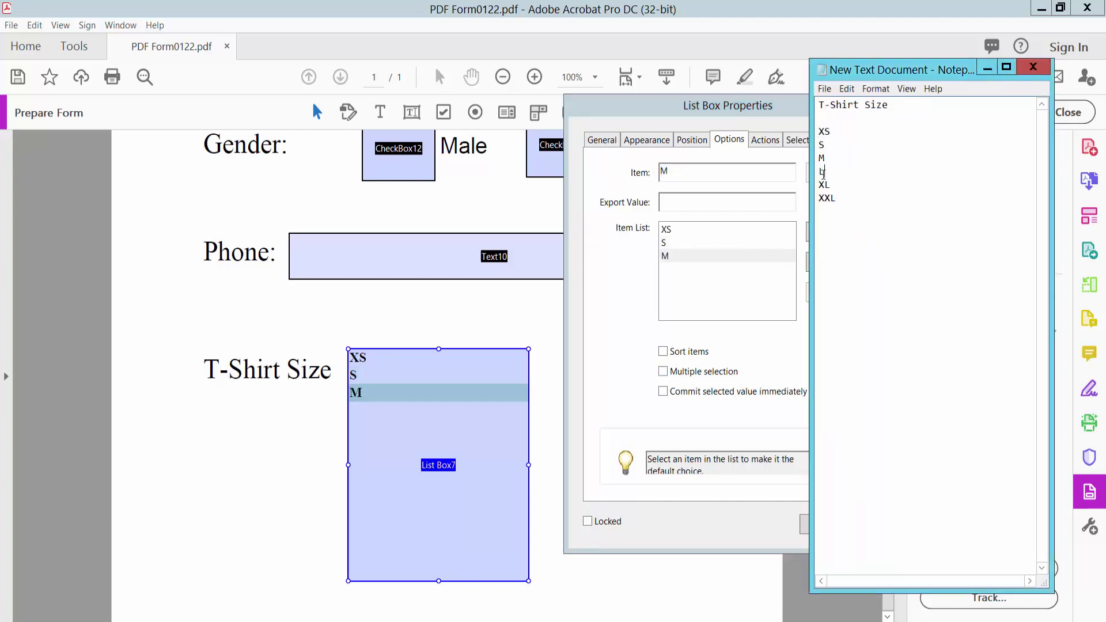
double_click(822, 171)
left_click(691, 172)
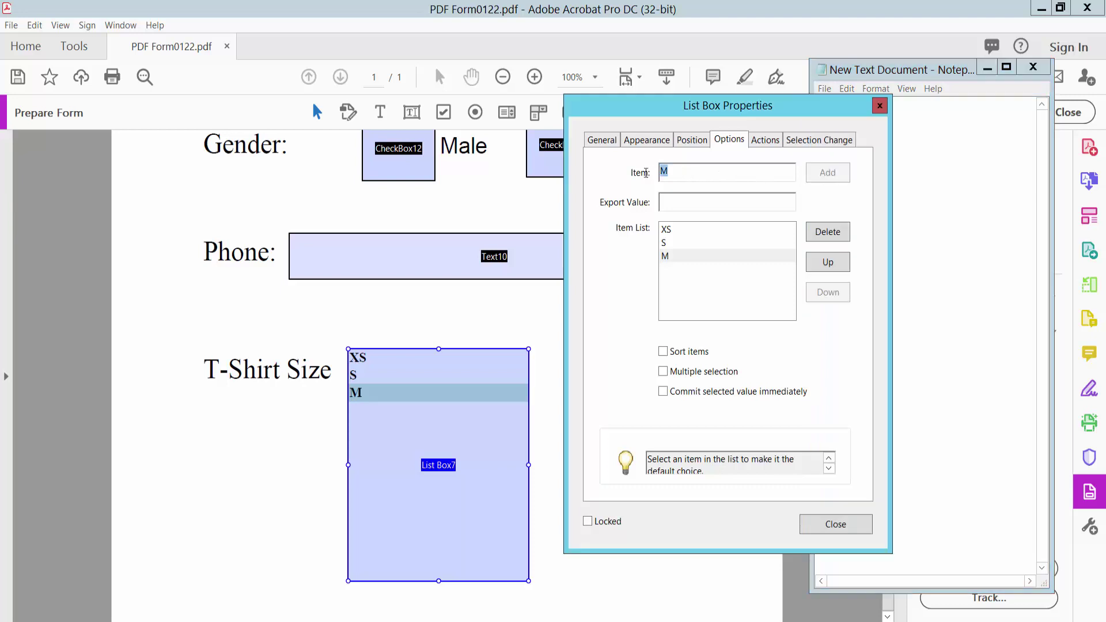
type("L")
left_click(827, 173)
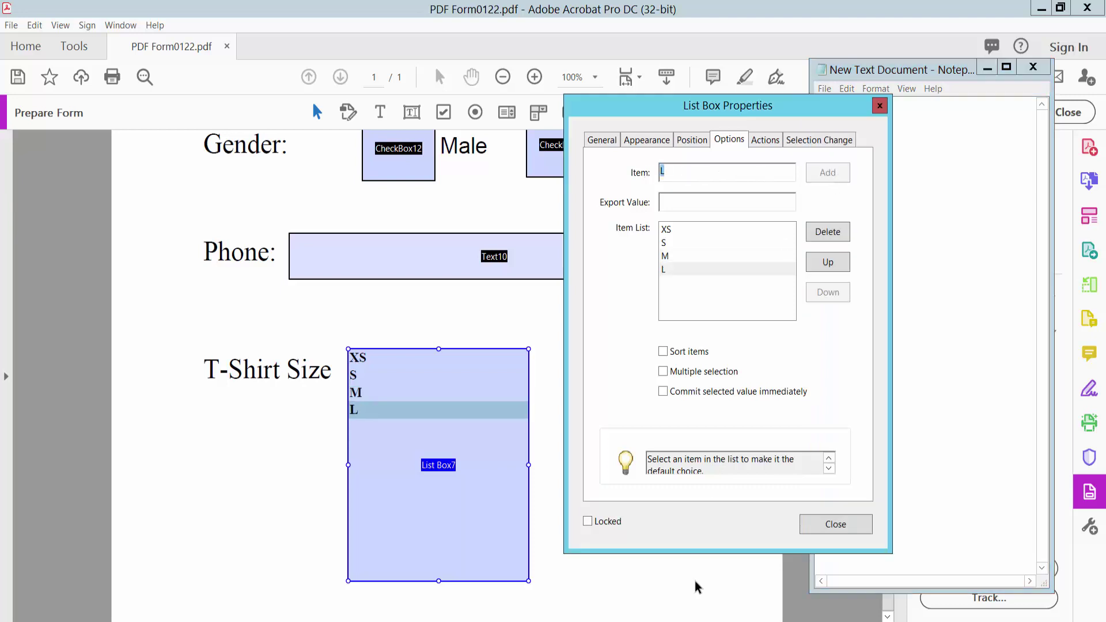
- Copy XL and XXL from the notes and add them to the item list
left_click(950, 302)
double_click(821, 171)
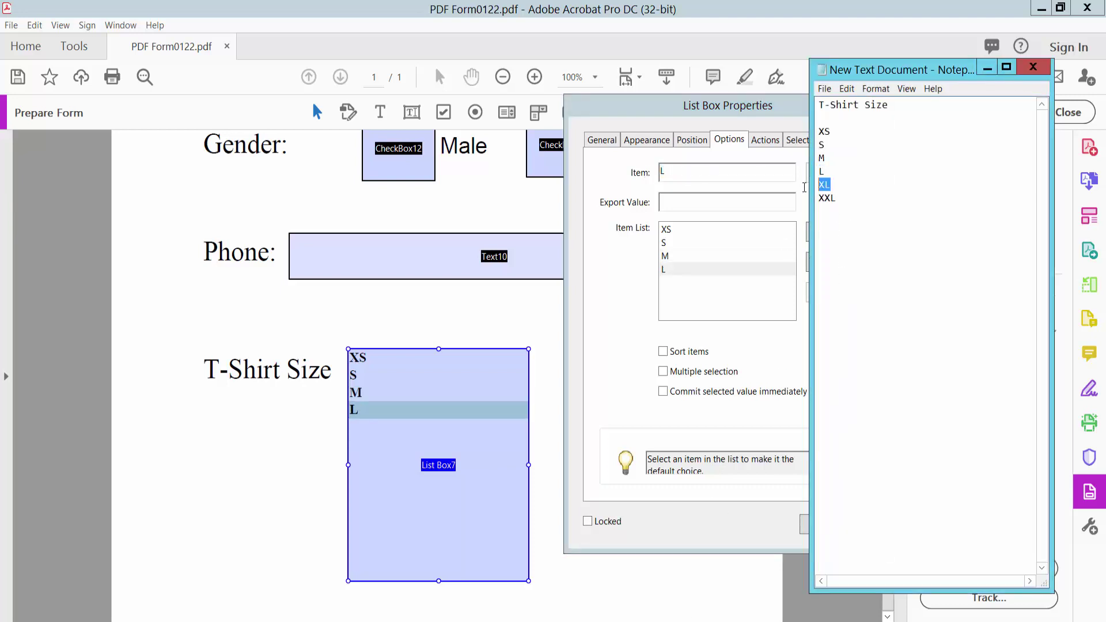
left_click_drag(674, 176, 644, 179)
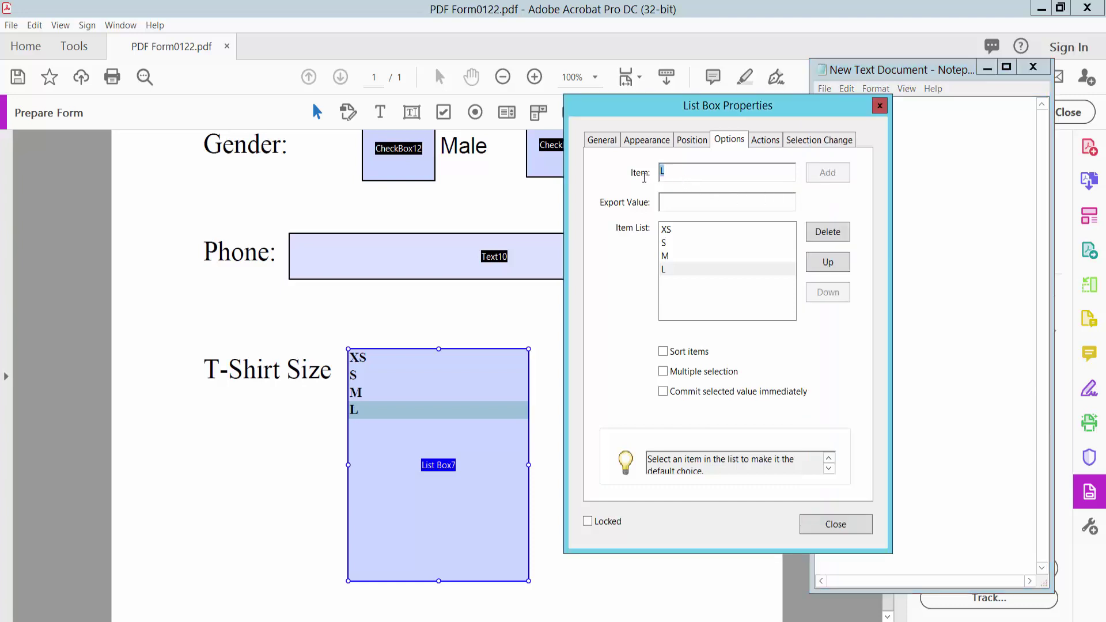
type("XL")
left_click(827, 172)
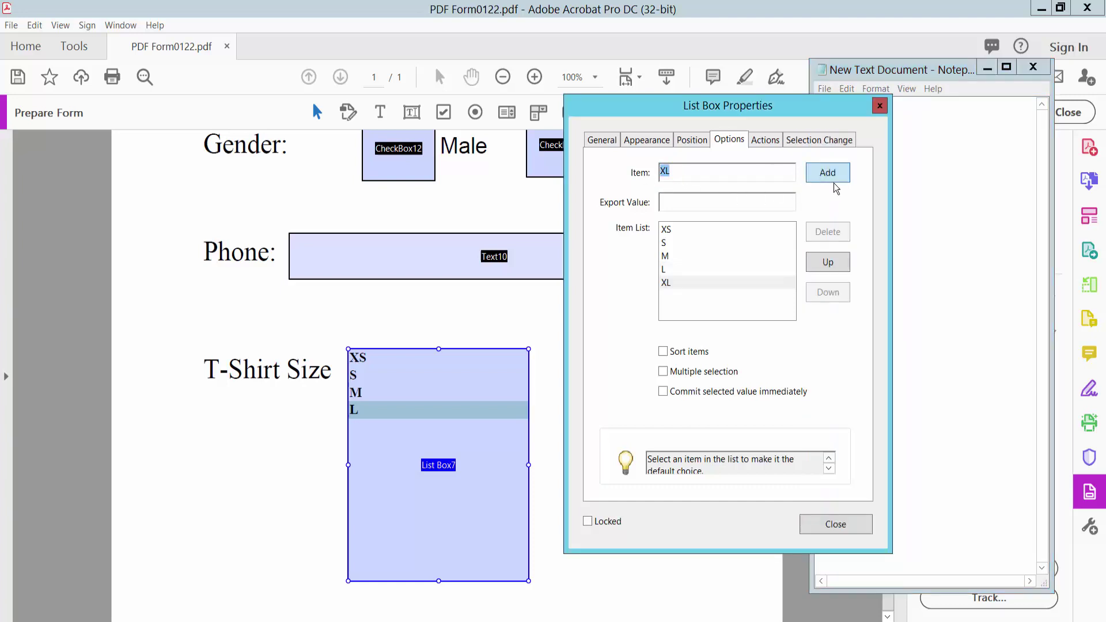
left_click(876, 179)
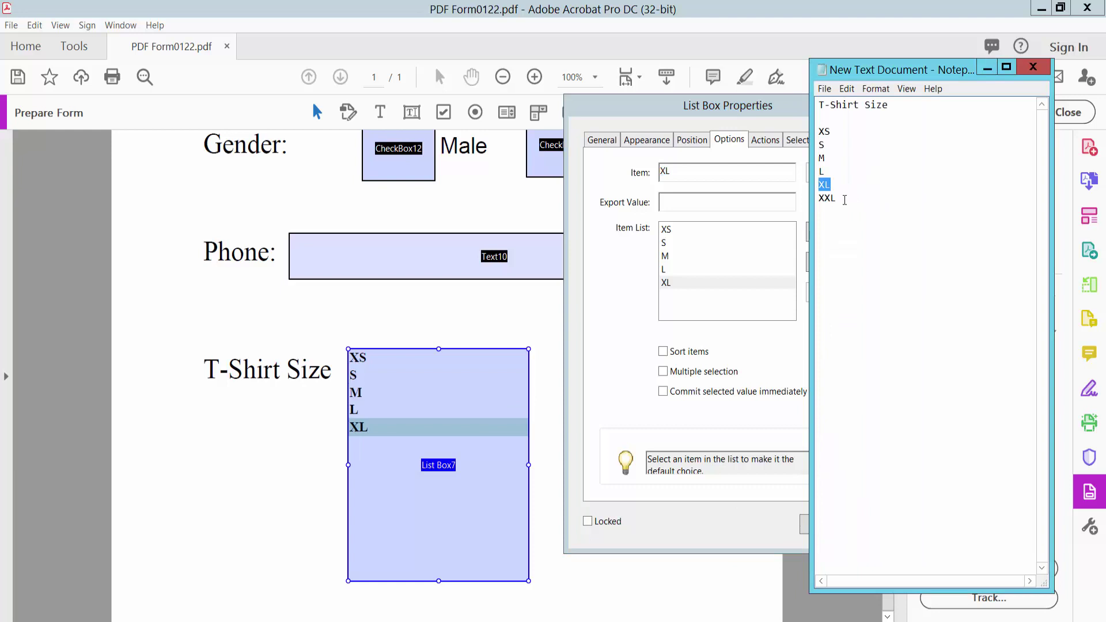
left_click_drag(844, 199, 804, 204)
key("ctrl+c")
left_click(692, 172)
key("ctrl+a")
key("ctrl+v")
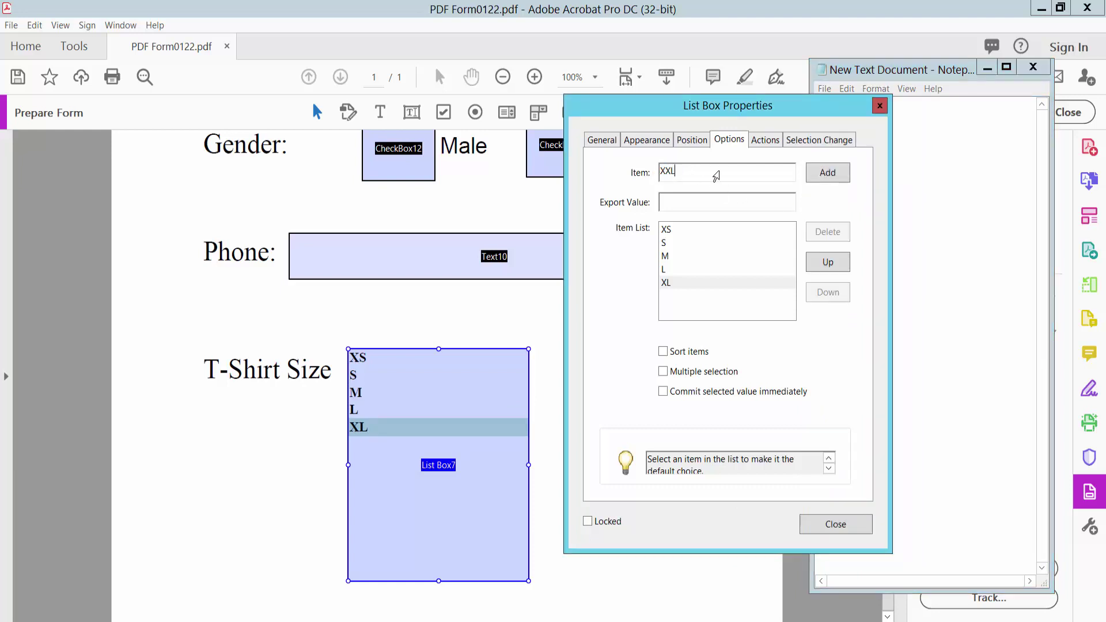
left_click(827, 172)
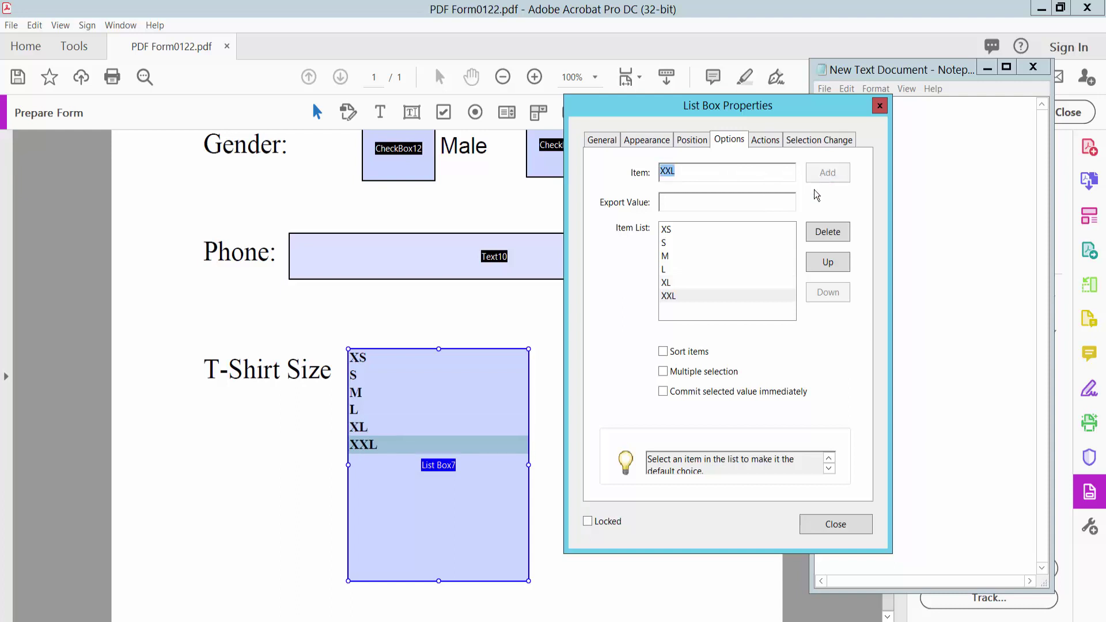
- Move M above S, S below L and XL above S, then close the properties
left_click(669, 256)
left_click(828, 261)
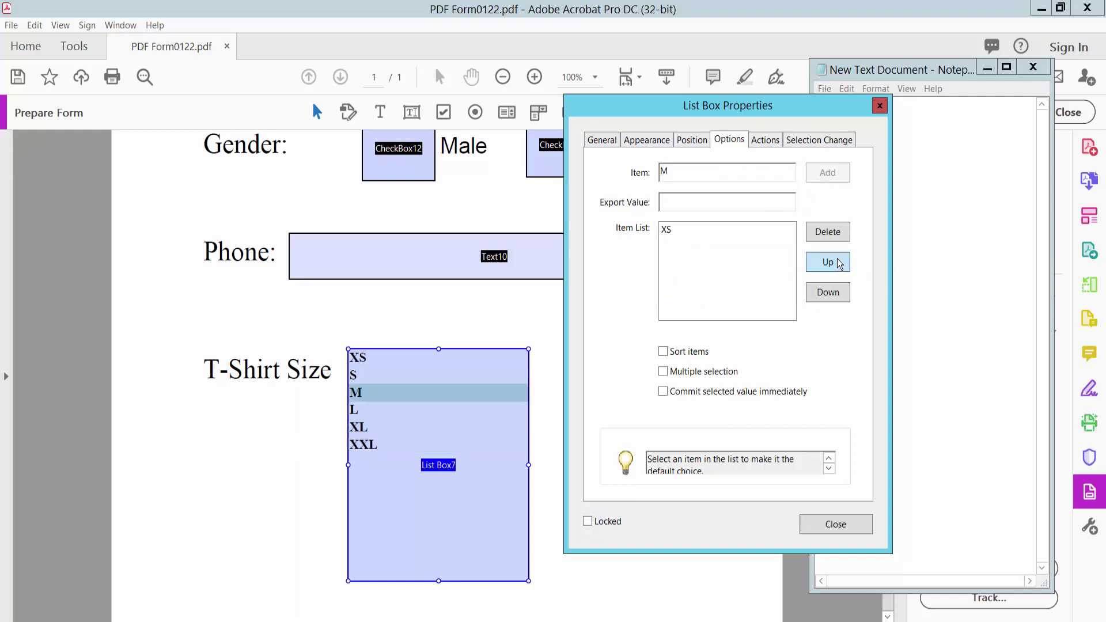
left_click(671, 257)
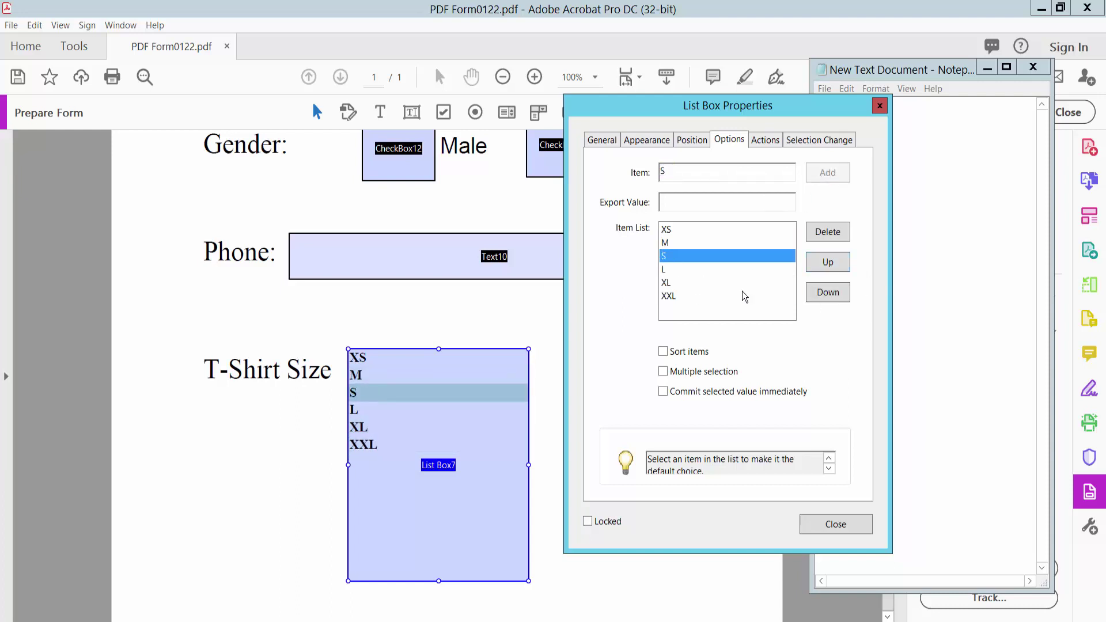
left_click(829, 293)
left_click(676, 283)
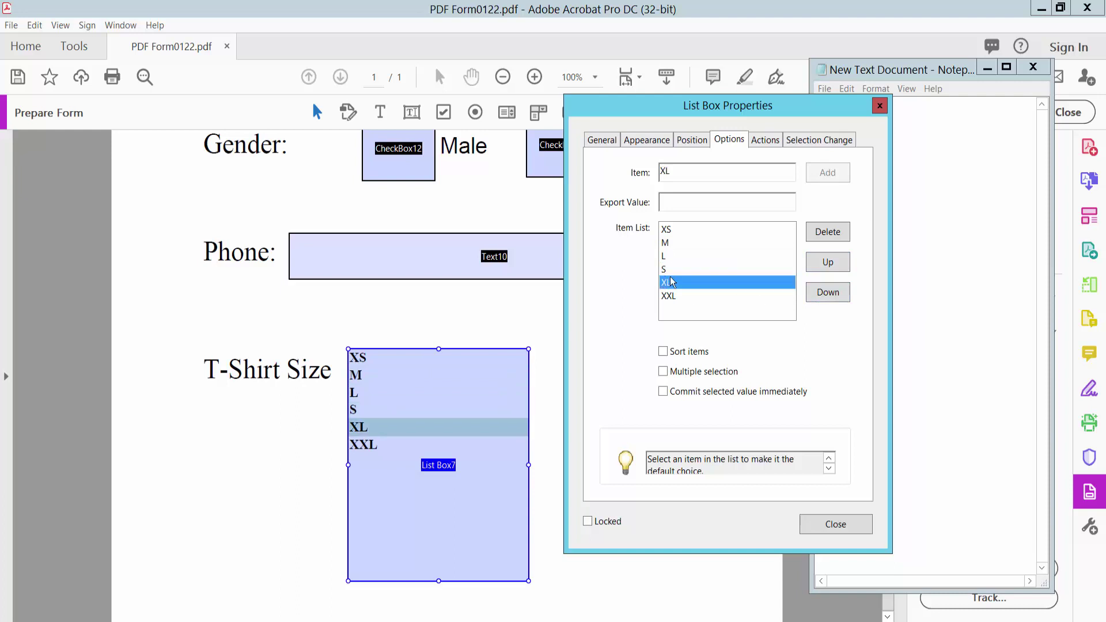
left_click(826, 263)
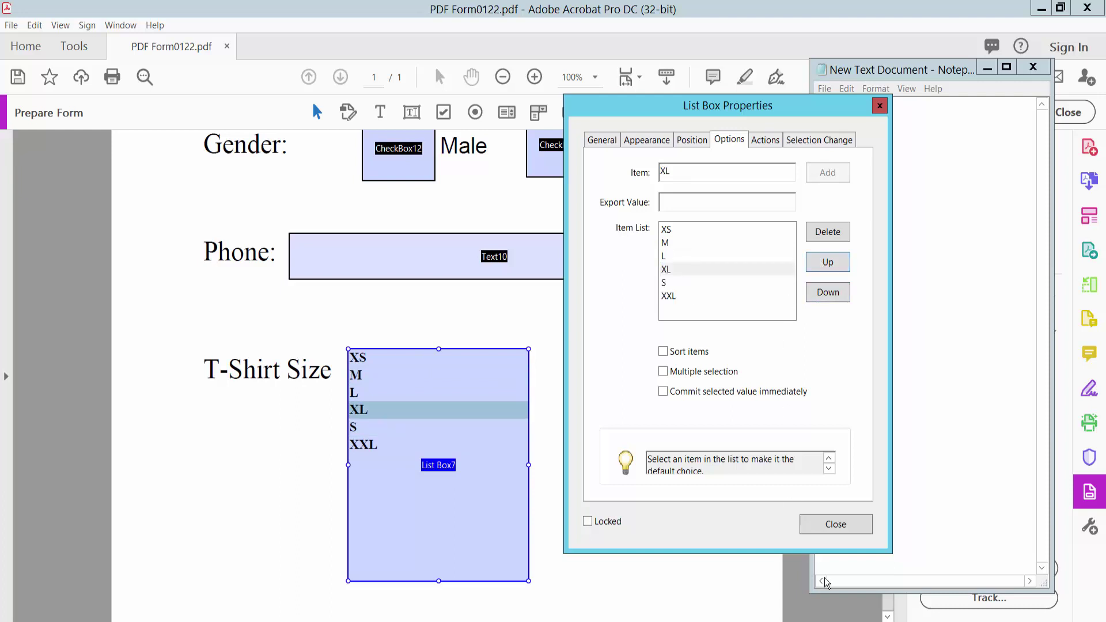
left_click(836, 524)
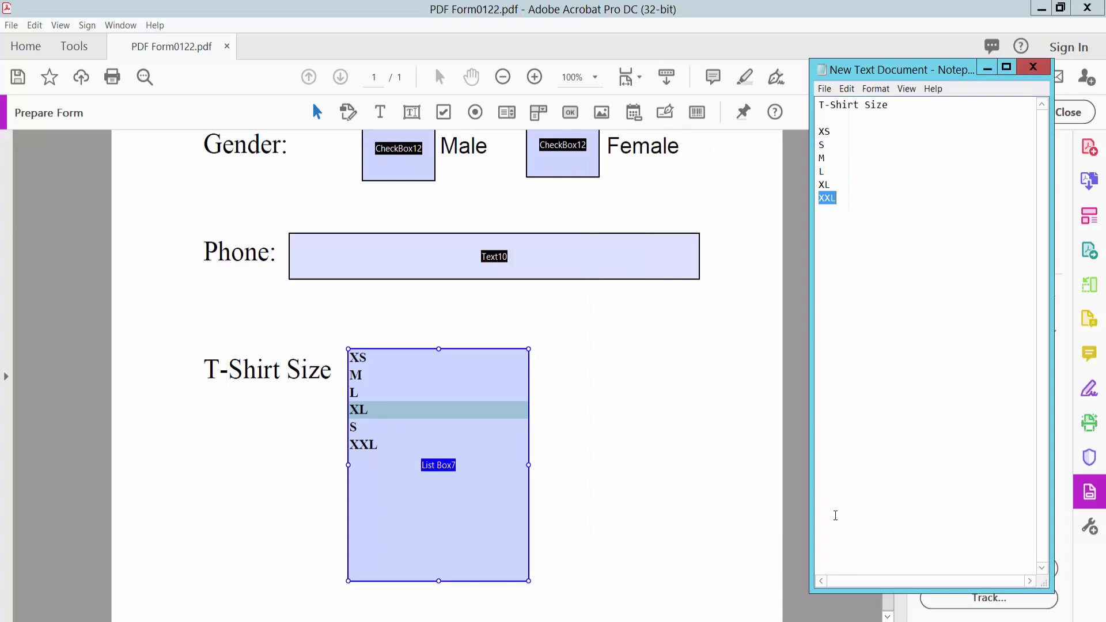
- Preview the form and pick sizes including M, XL, XXL and L, ending on XS
left_click(759, 255)
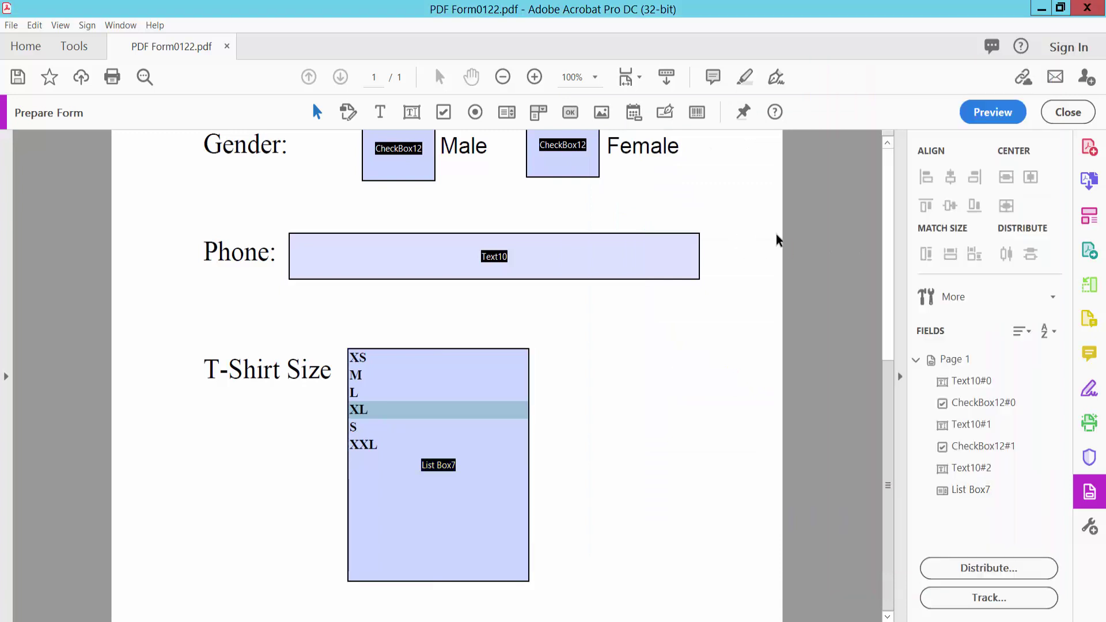
left_click(991, 112)
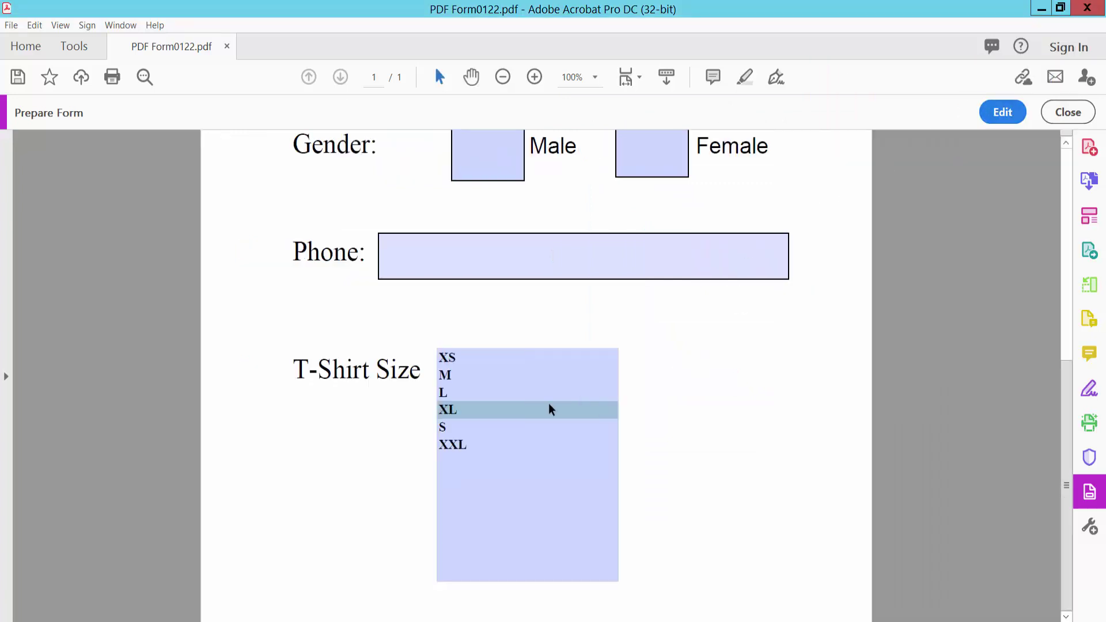
left_click(453, 375)
left_click(452, 357)
left_click(449, 410)
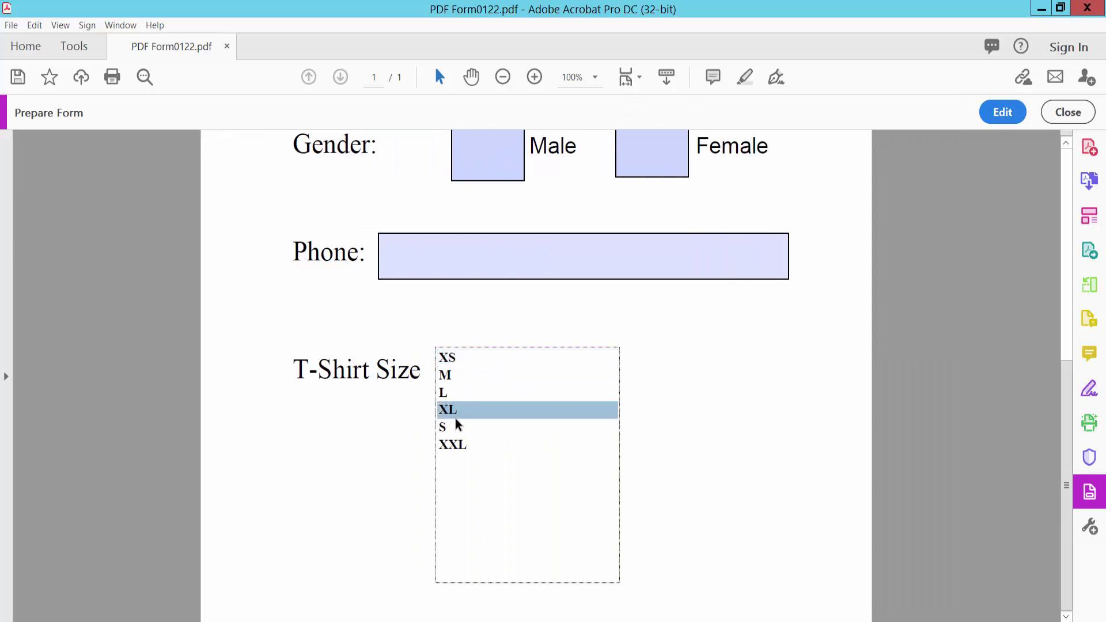
left_click(457, 446)
left_click(446, 376)
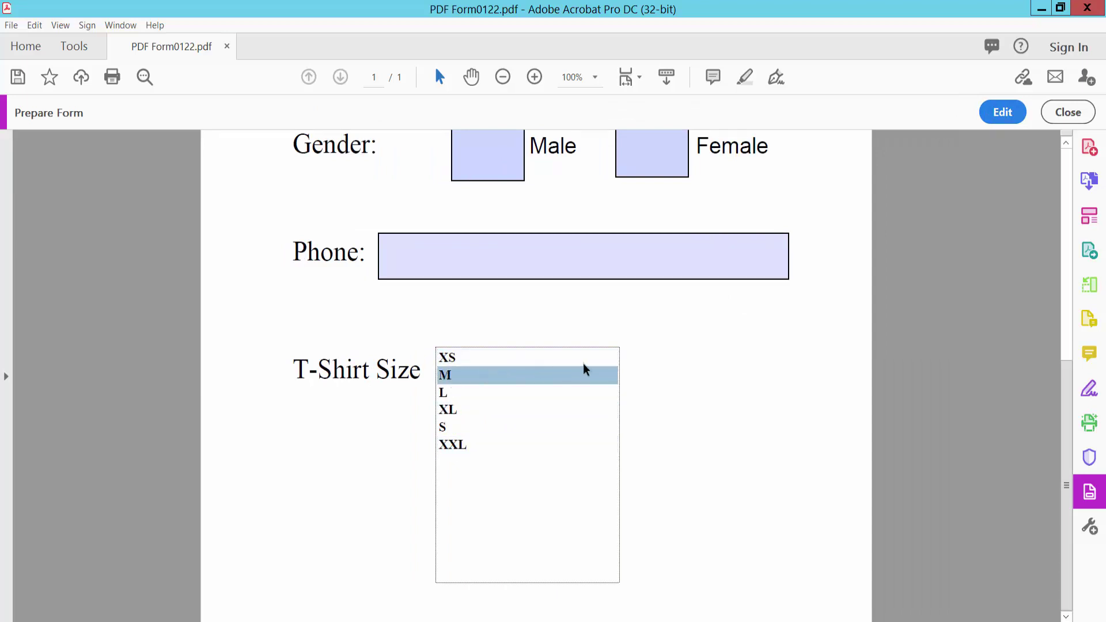
scroll(705, 353, "down", 1, "ctrl")
scroll(691, 374, "down", 1, "ctrl")
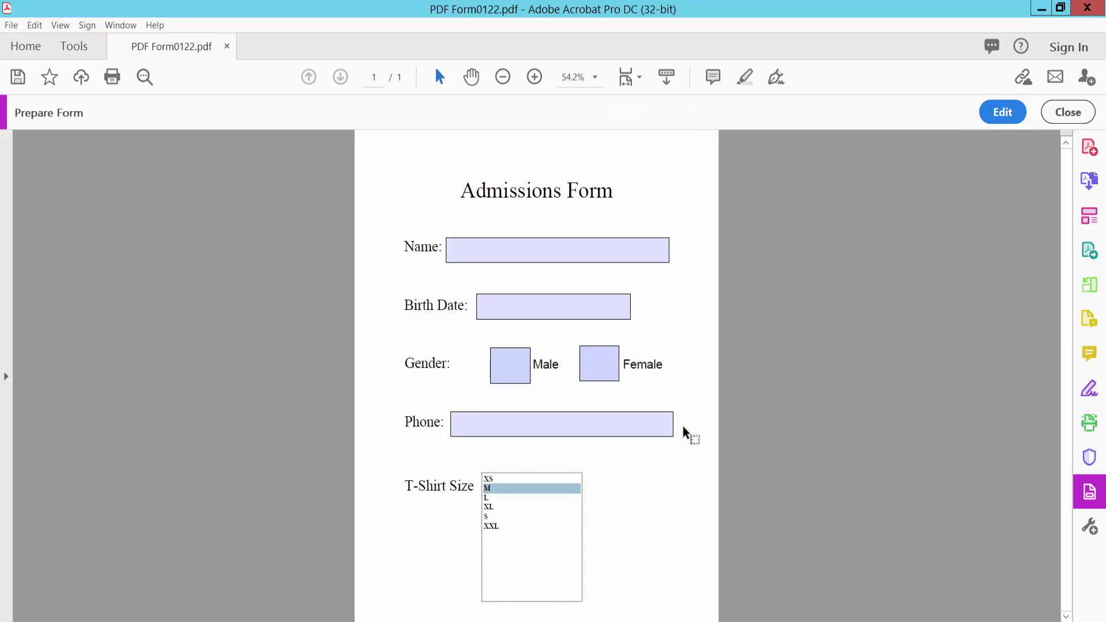
left_click(490, 526)
left_click(485, 500)
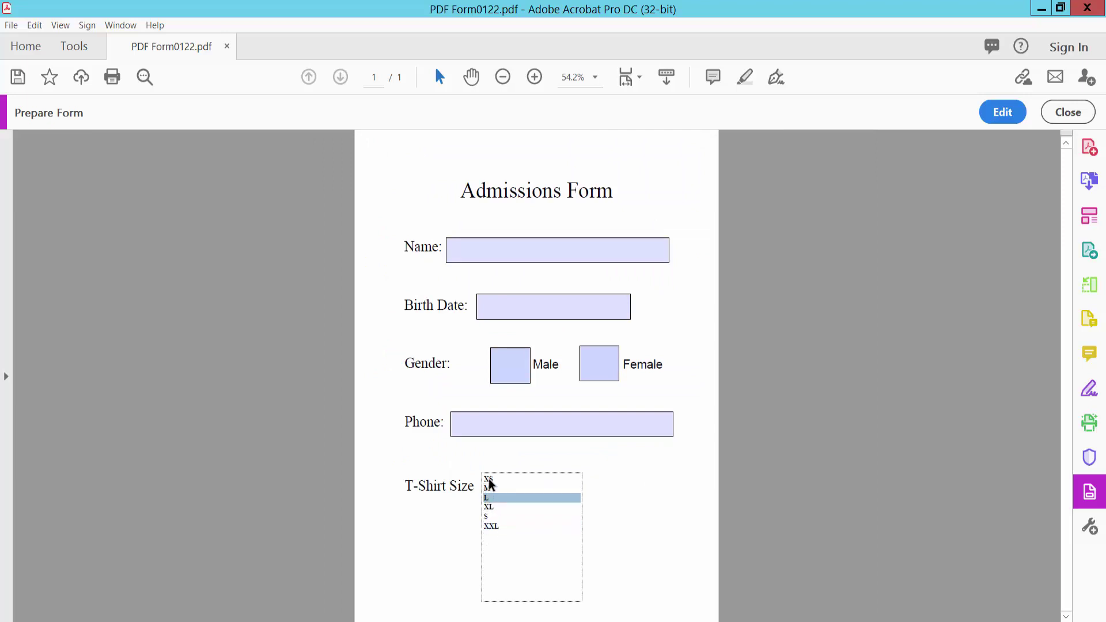
left_click(491, 479)
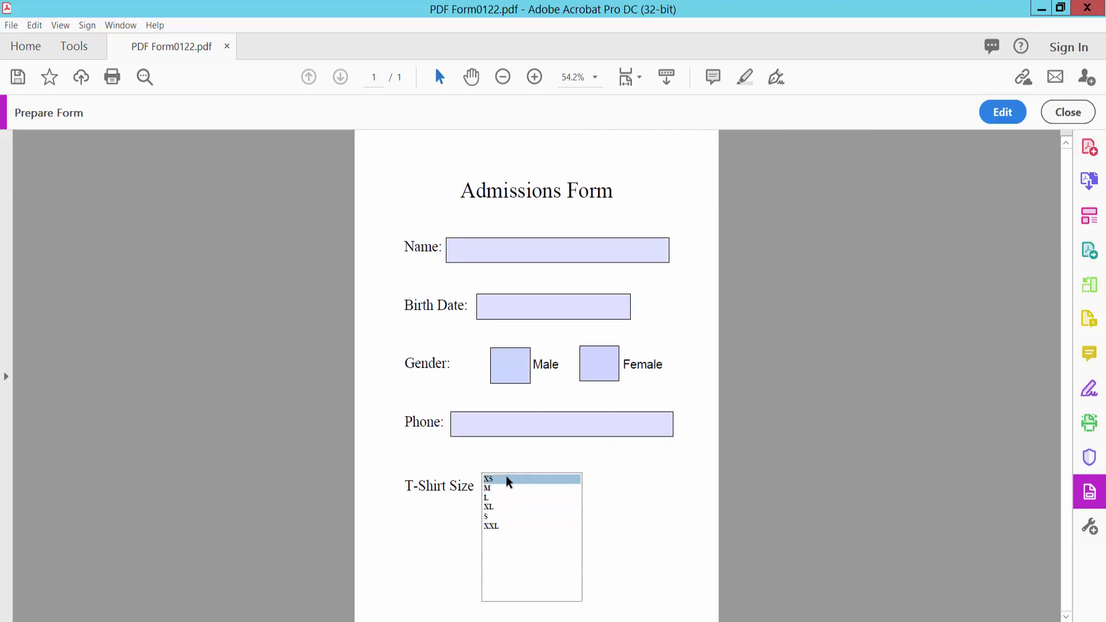
- Save a copy named 'PDF Form01222' in a chosen folder, then select XXL
left_click(12, 25)
mouse_move(12, 24)
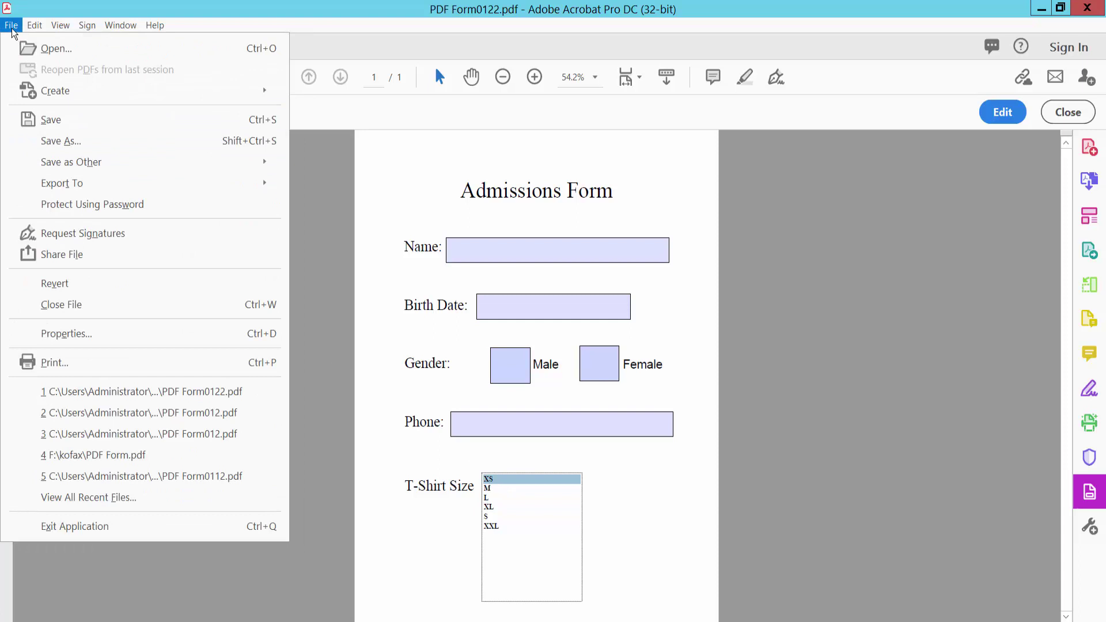
left_click(47, 140)
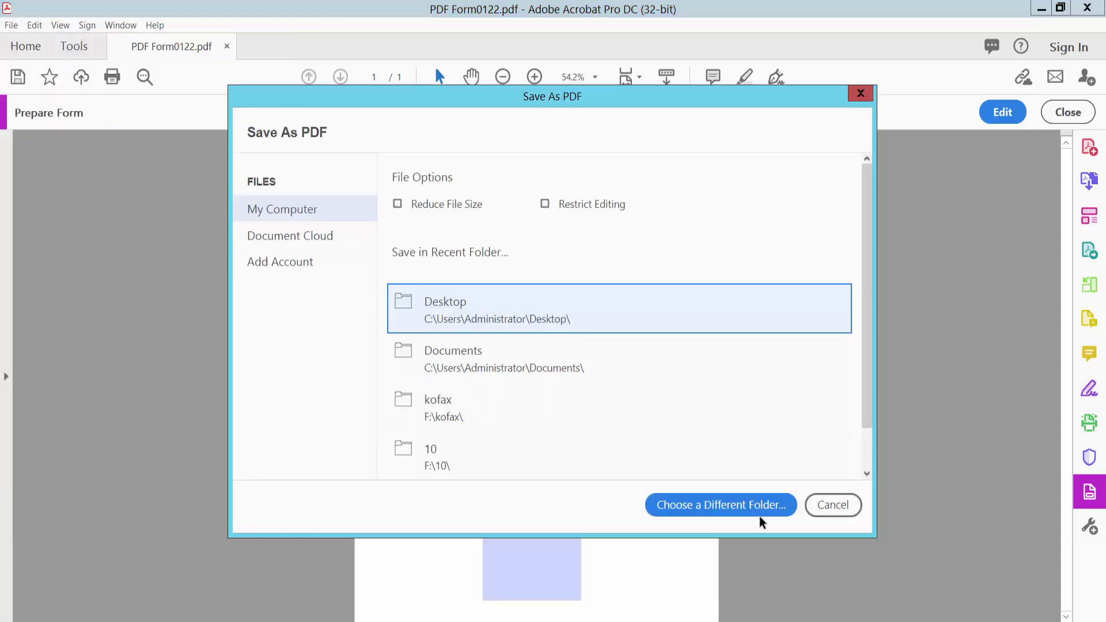
left_click(720, 506)
left_click(170, 361)
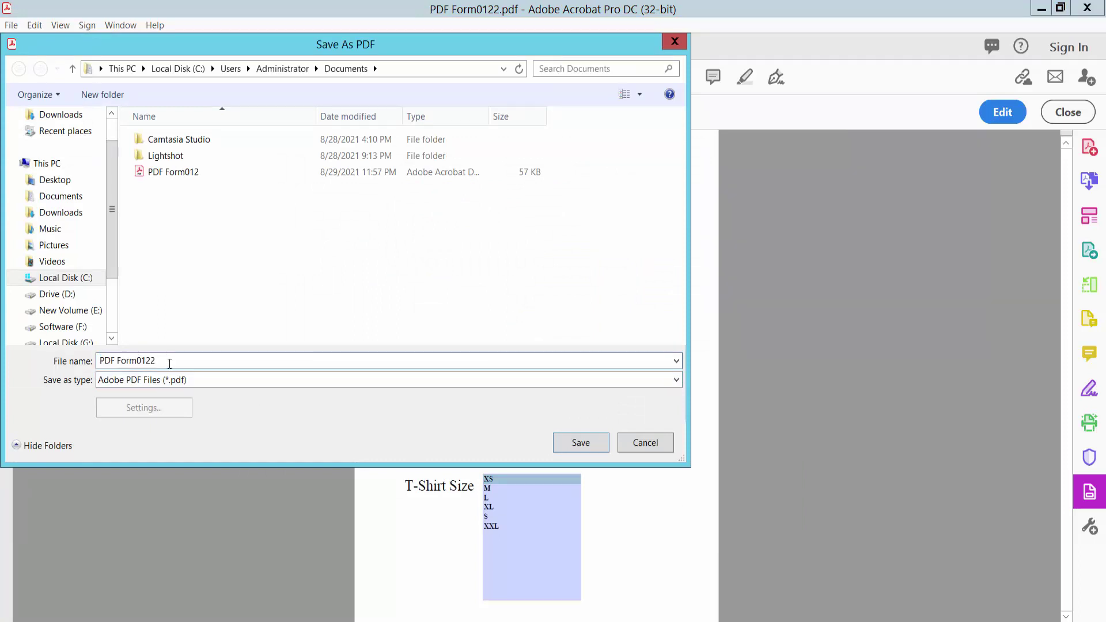
type("2")
left_click(580, 443)
scroll(649, 447, "up", 3)
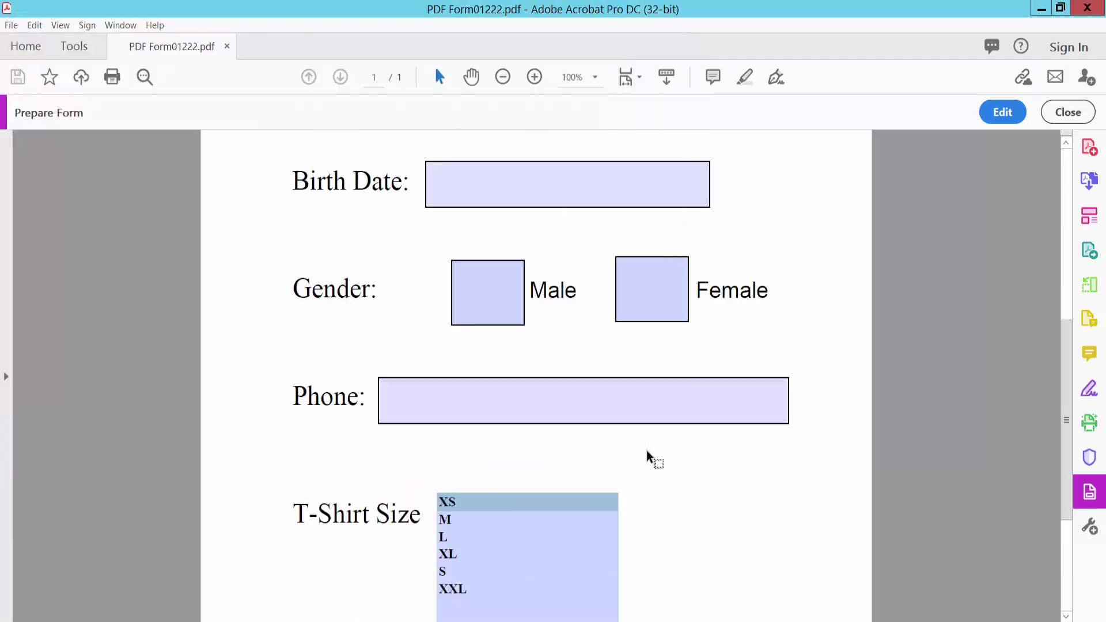
scroll(656, 400, "down", 3)
scroll(656, 400, "down", 2)
left_click(441, 400)
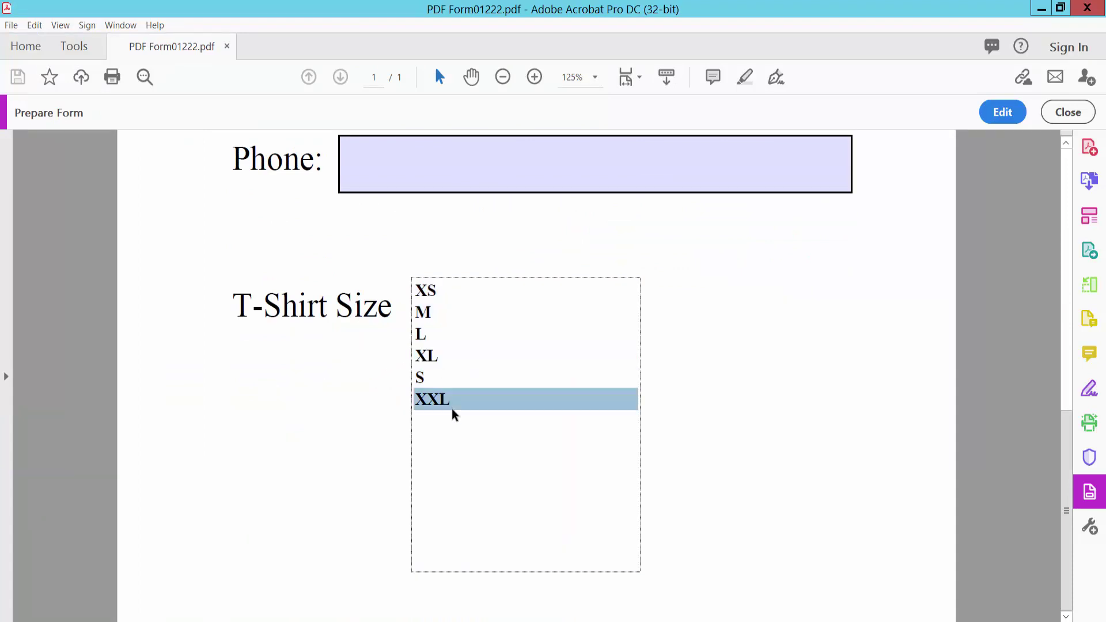